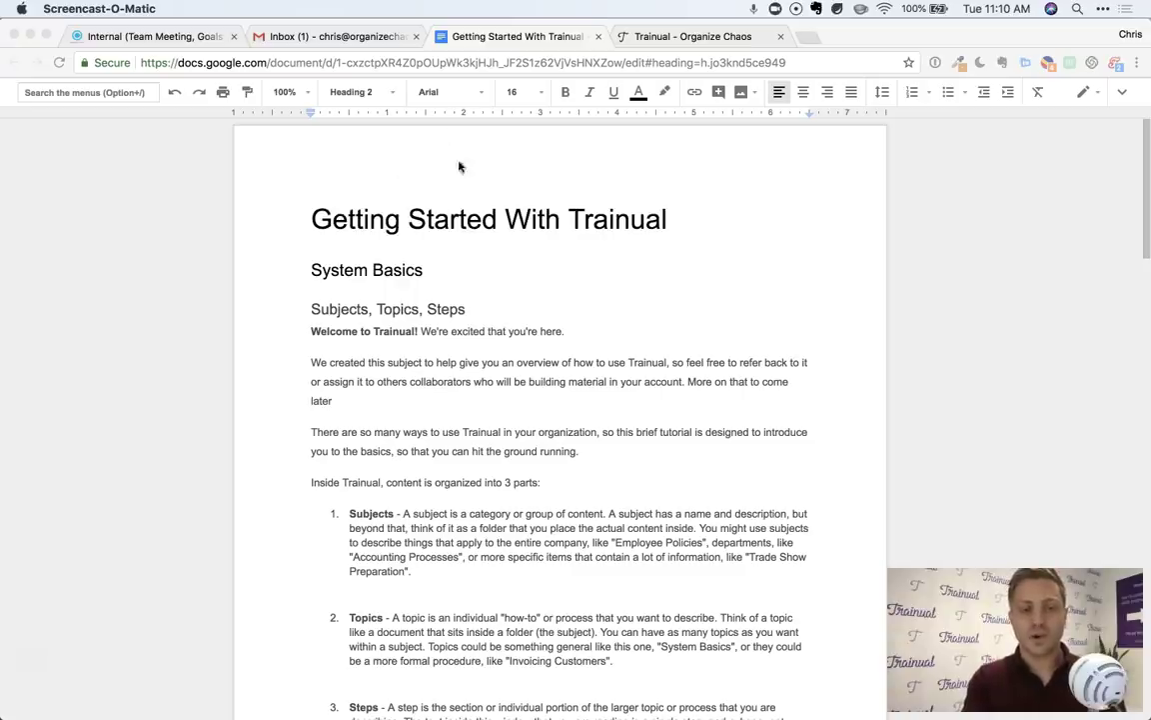
Skim the Google Docs manual down to its final paragraph and back up to the title
left_click(462, 204)
scroll(476, 340, "down", 12)
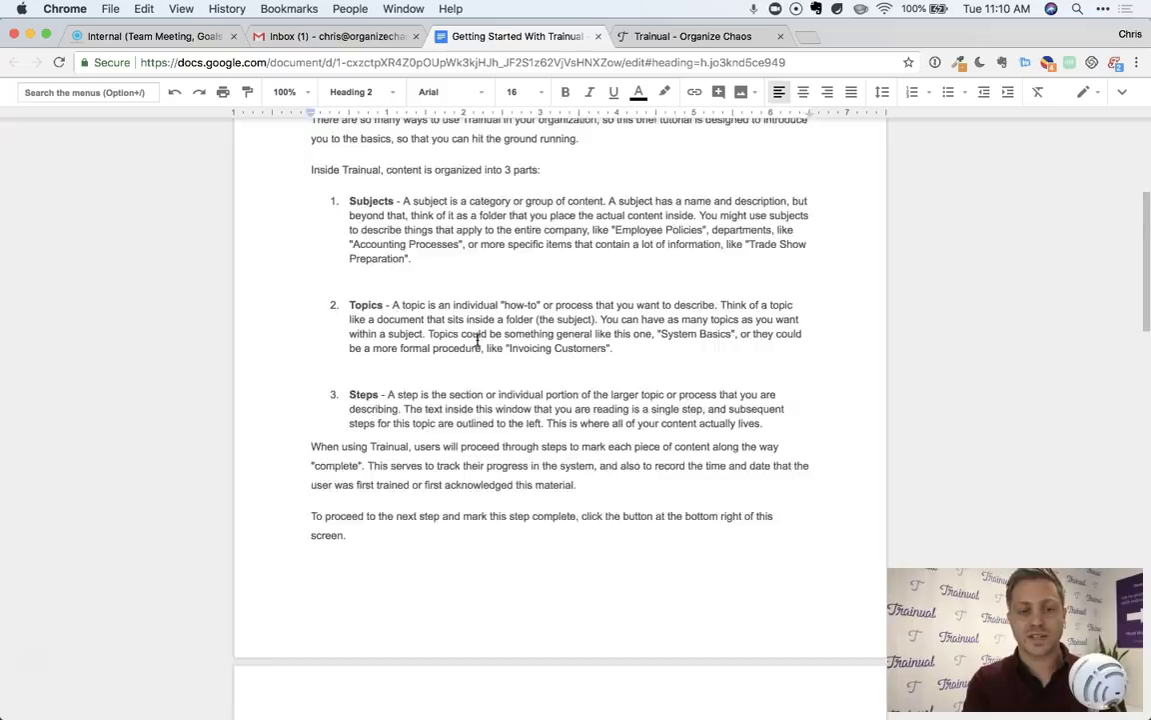
scroll(477, 339, "down", 14)
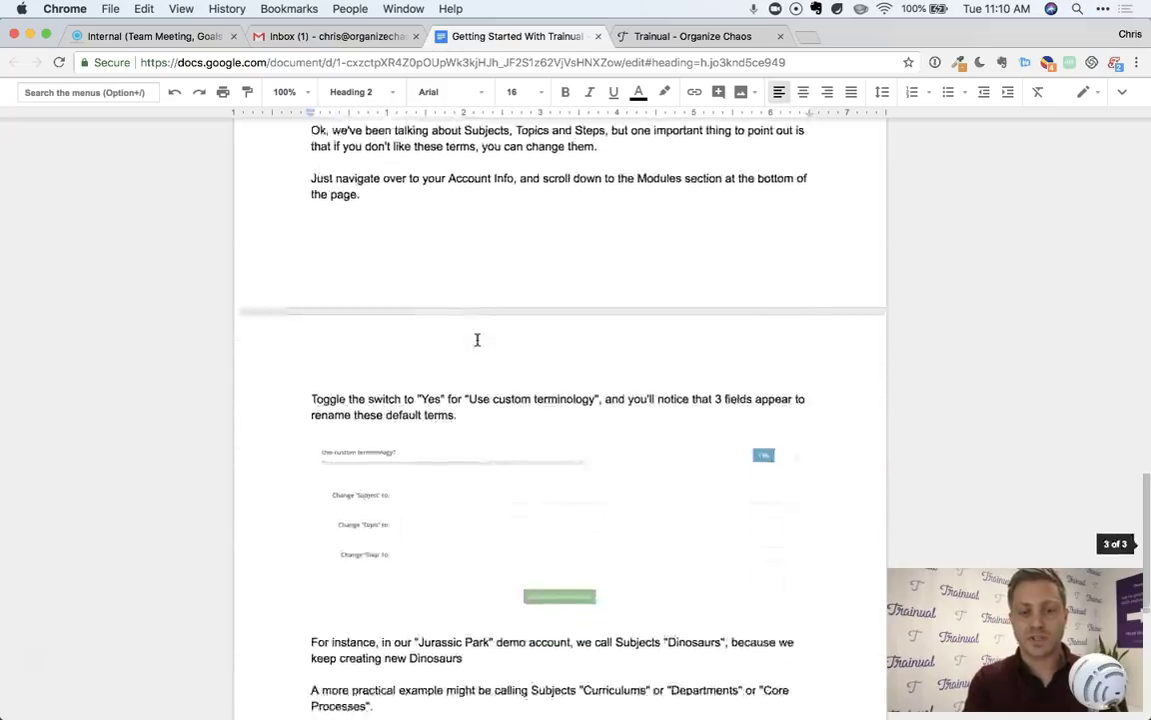
scroll(405, 427, "up", 2)
scroll(424, 416, "down", 5)
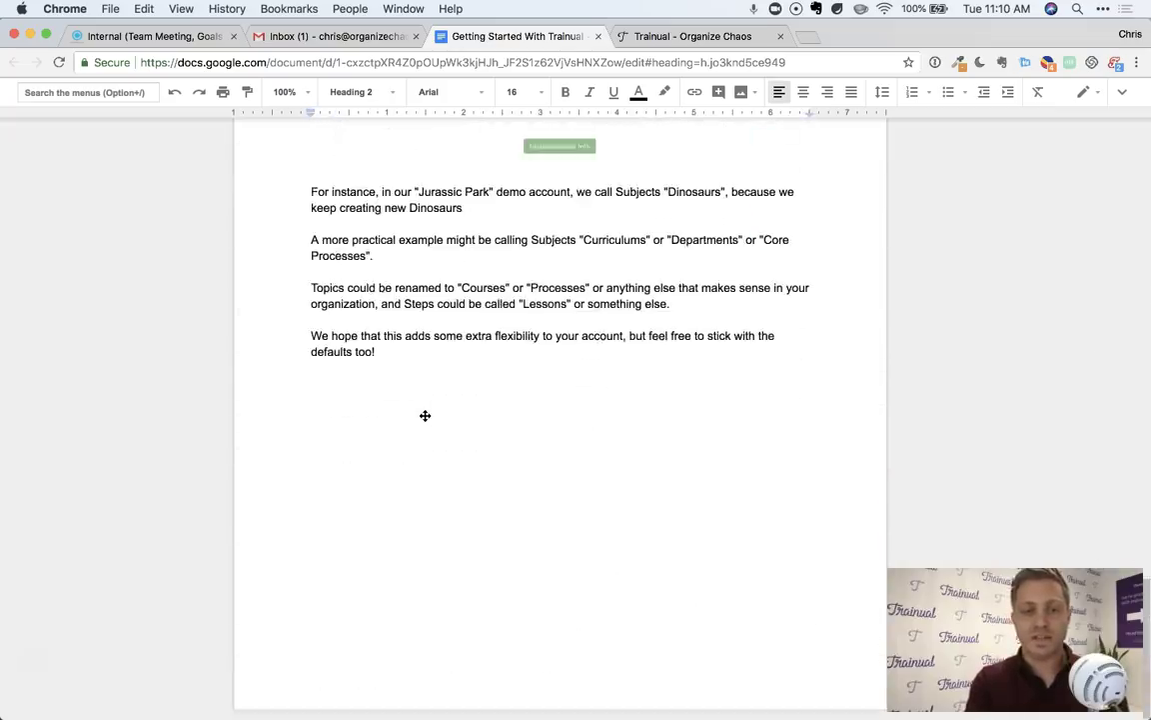
left_click(384, 350)
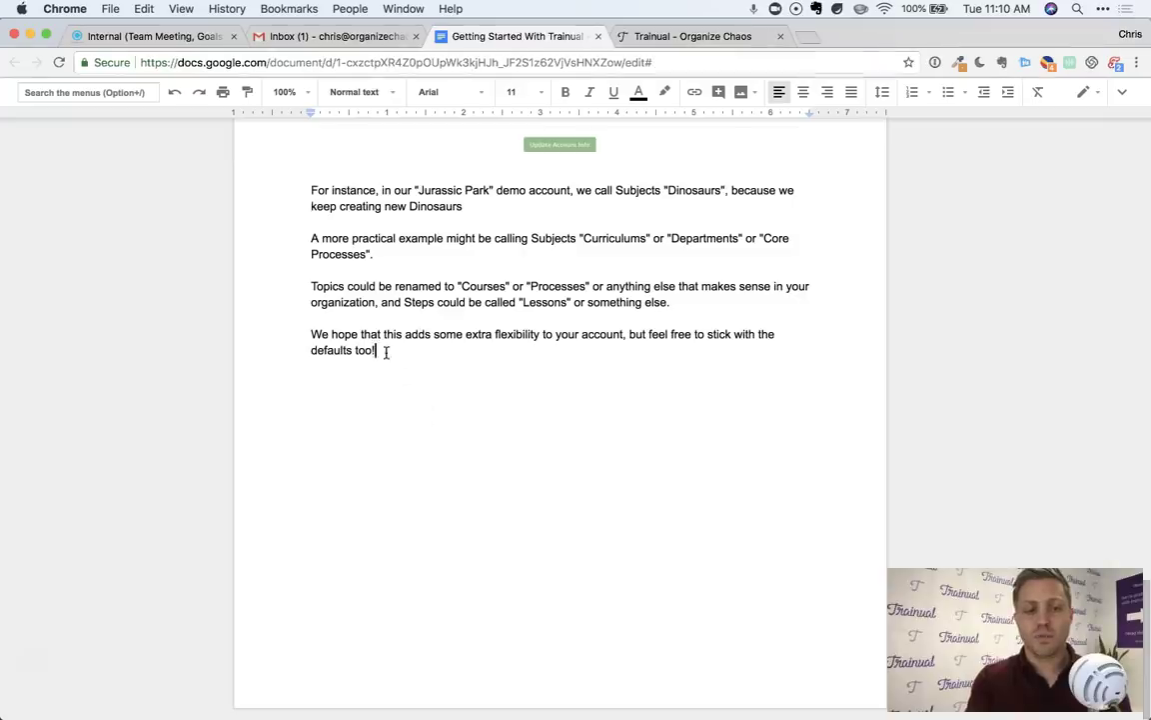
scroll(444, 345, "up", 15)
scroll(446, 345, "up", 4)
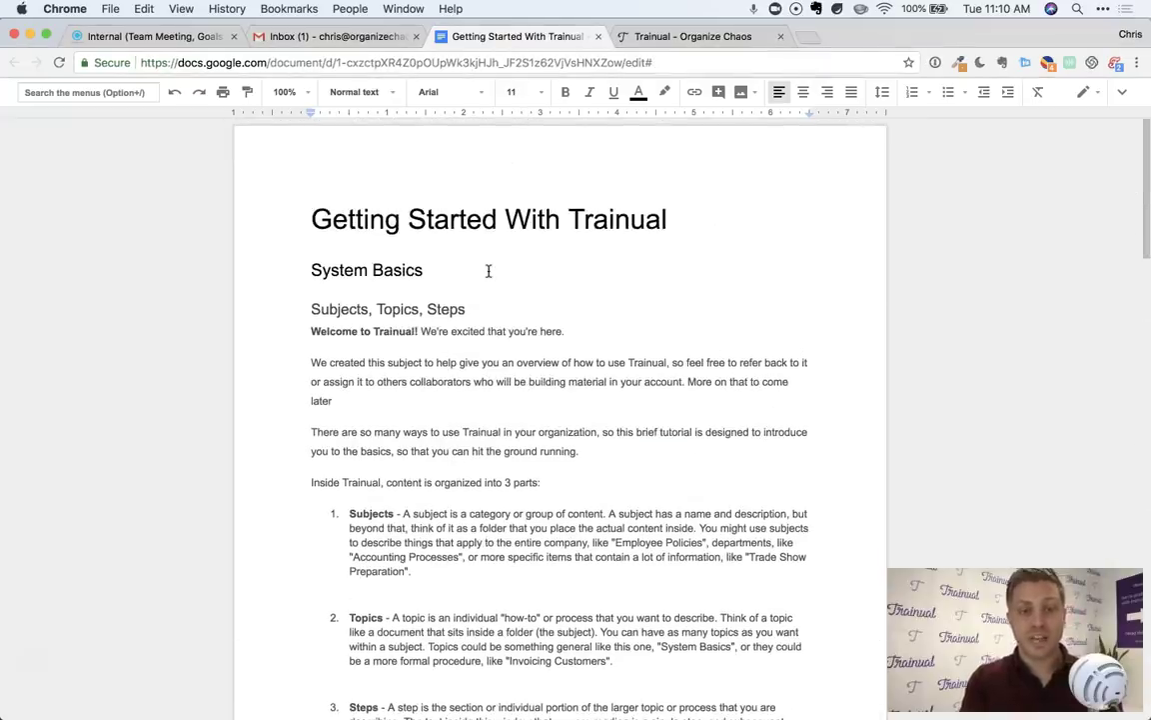
left_click(400, 62)
left_click(180, 214)
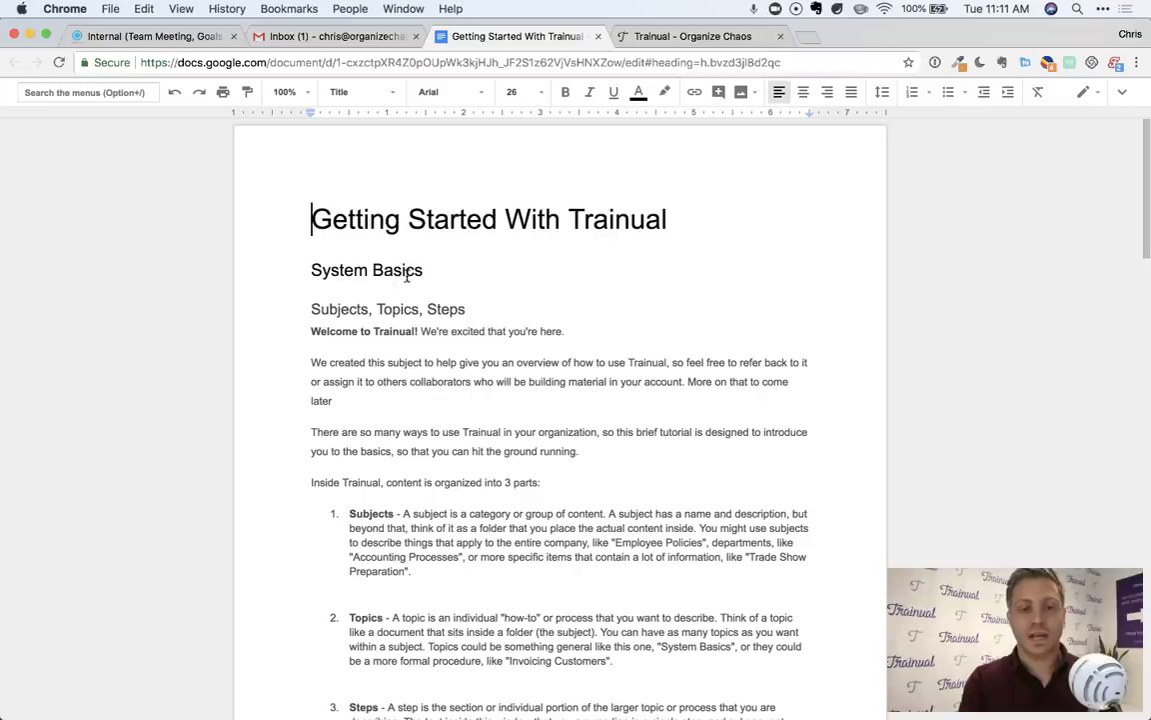
scroll(352, 347, "down", 1)
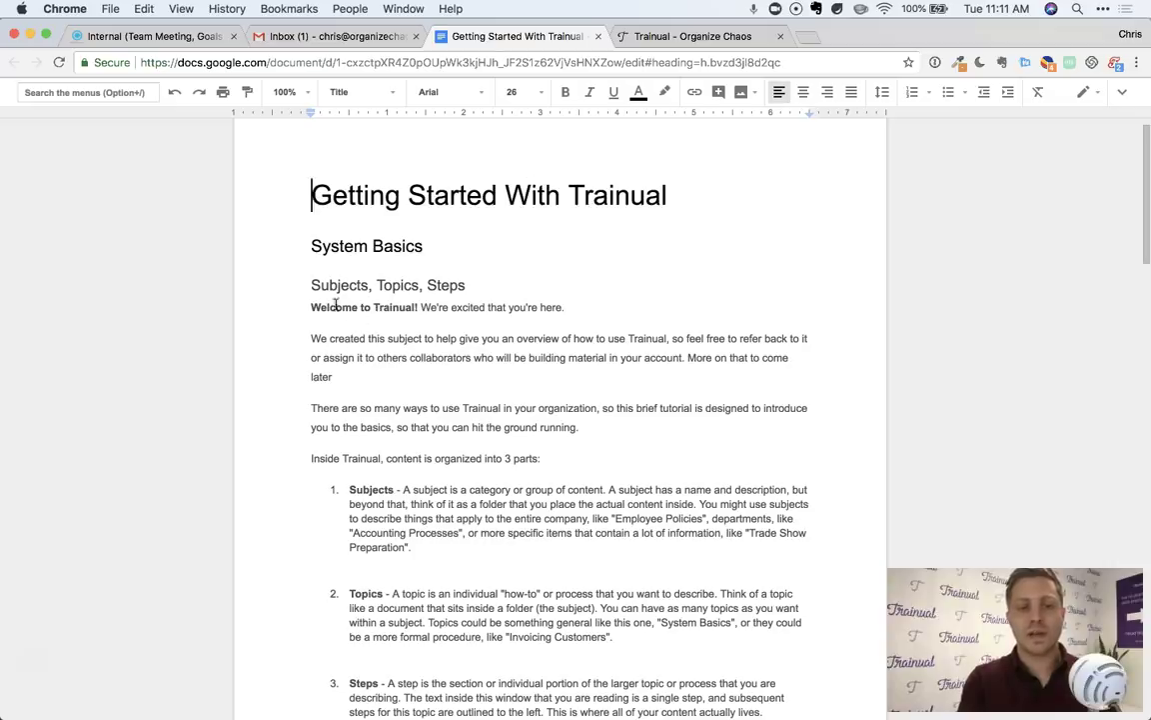
scroll(440, 437, "down", 15)
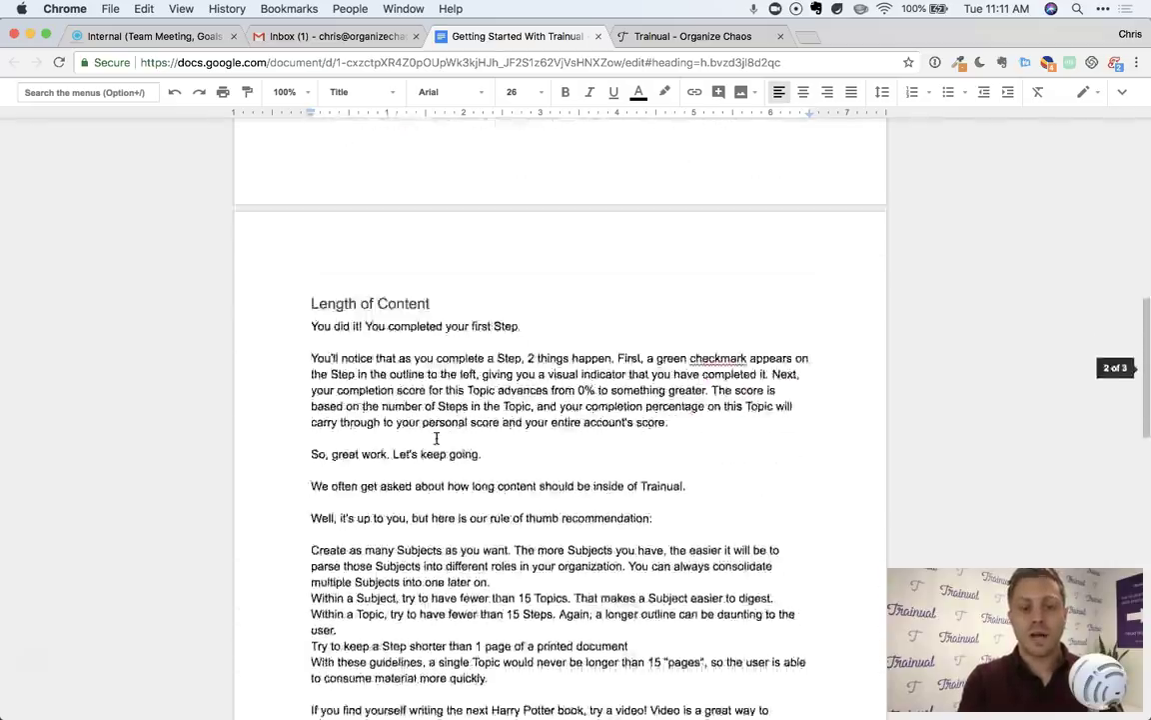
scroll(490, 334, "up", 20)
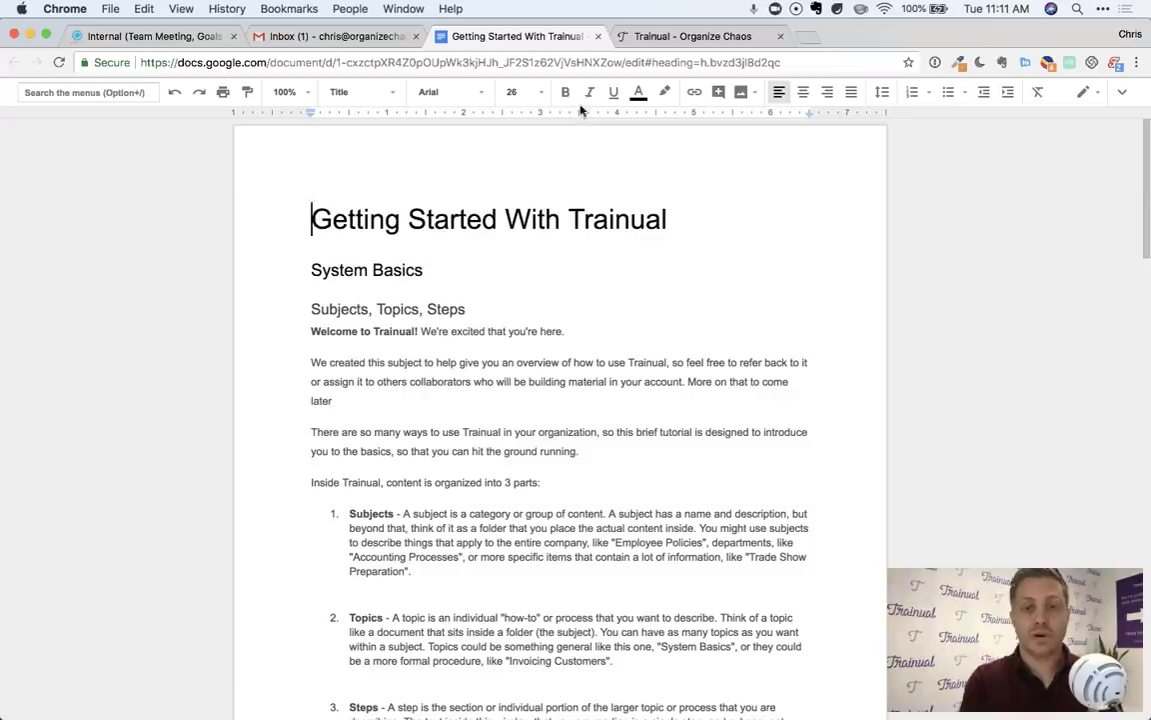
Switch to Trainual's Getting Started With Trainual subject, listing five Not Started topics
left_click(664, 38)
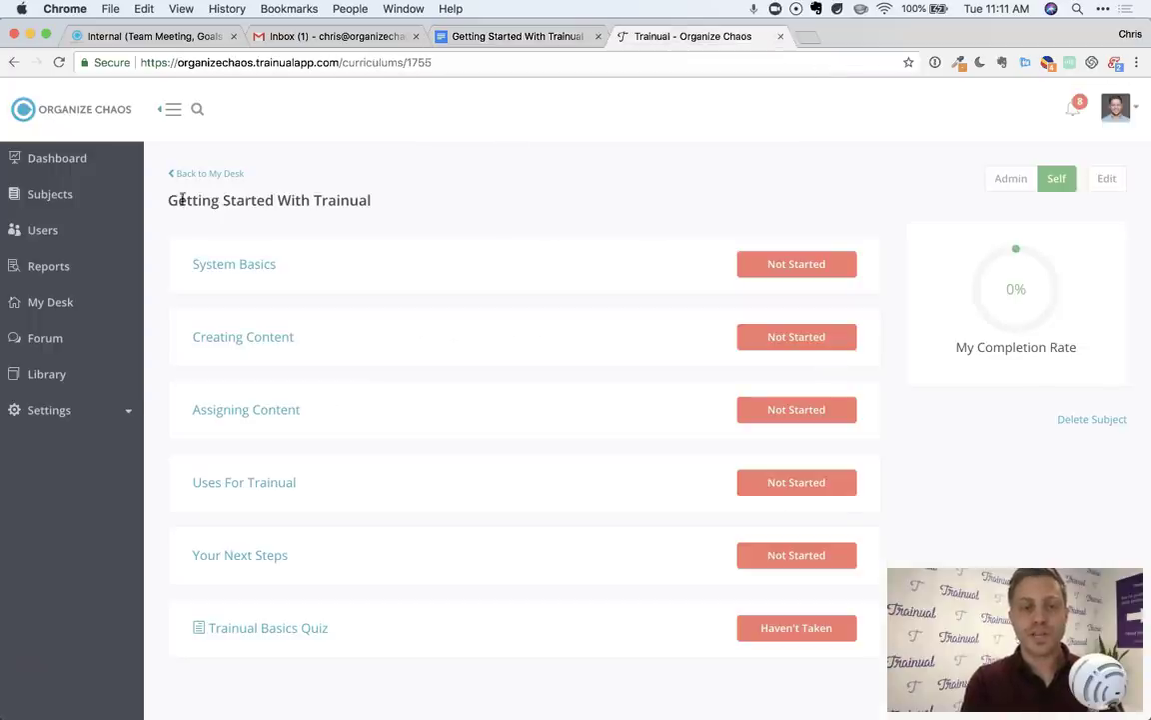
left_click_drag(167, 198, 374, 203)
left_click(359, 205)
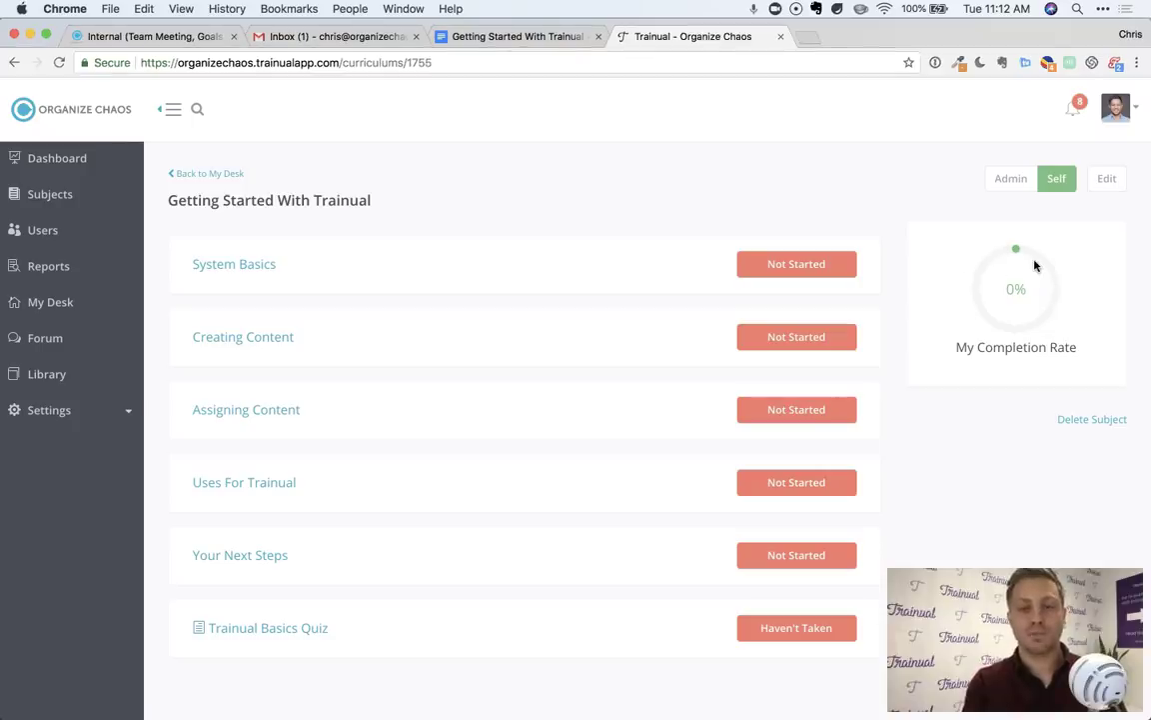
Open the System Basics topic and briefly compare it with the Google Docs manual
left_click(248, 266)
scroll(667, 198, "down", 2)
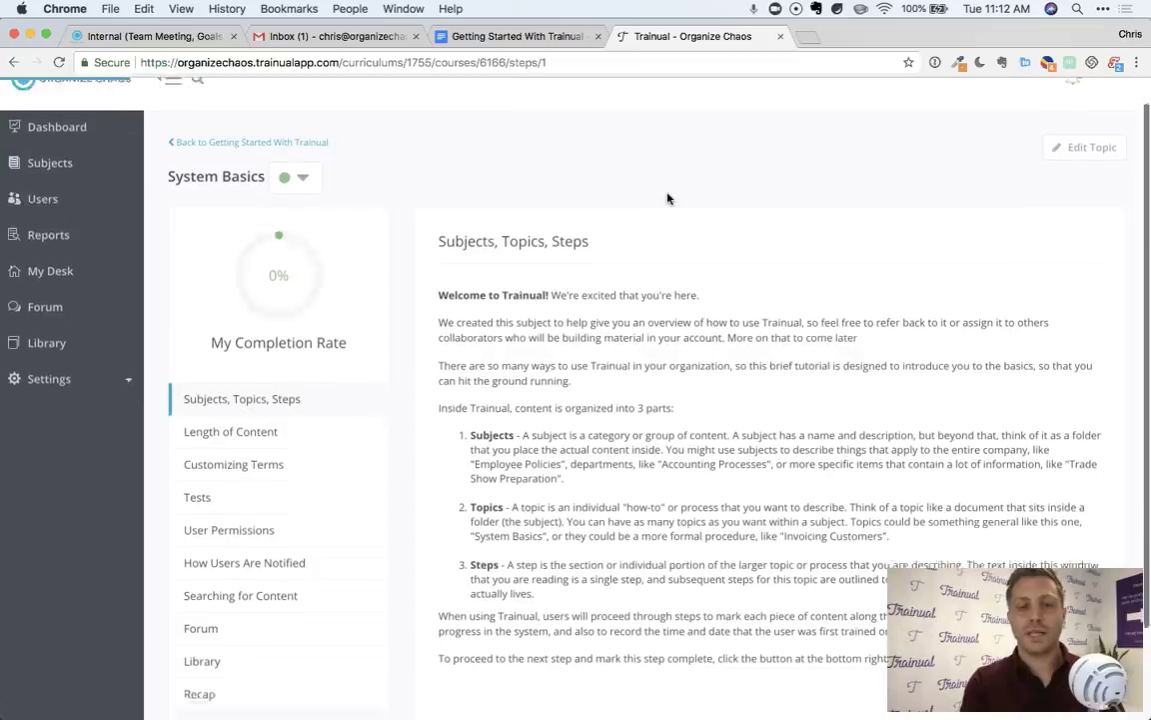
scroll(668, 198, "down", 1)
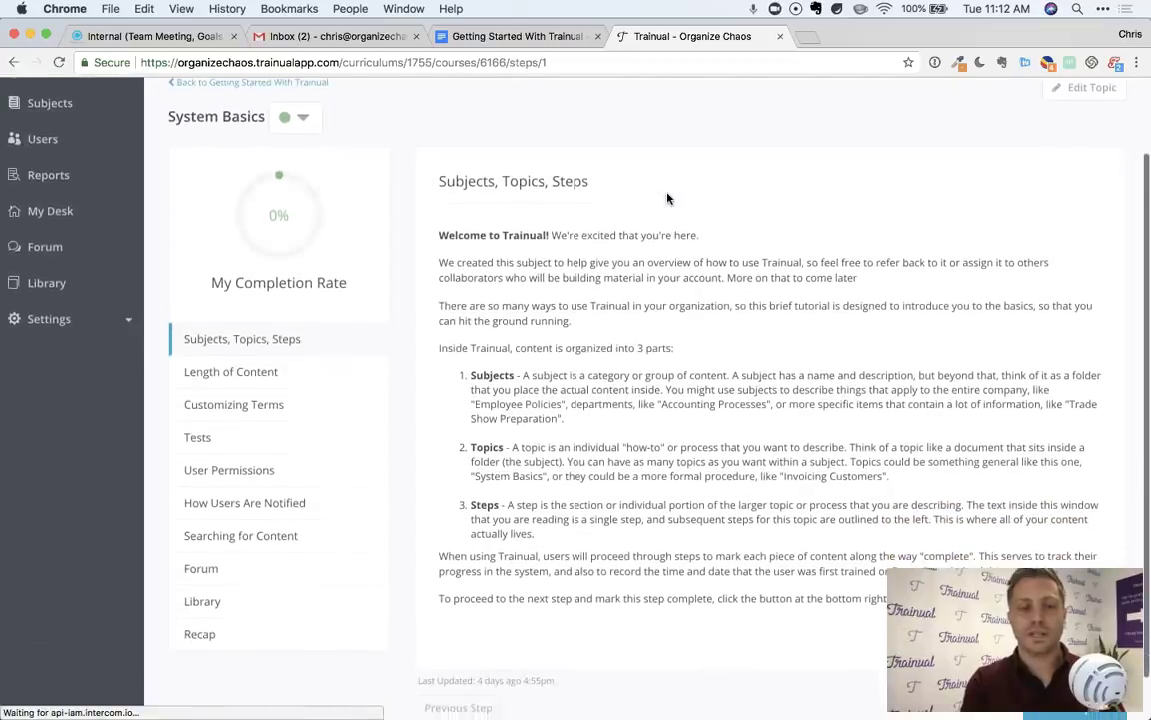
left_click(560, 38)
left_click(650, 37)
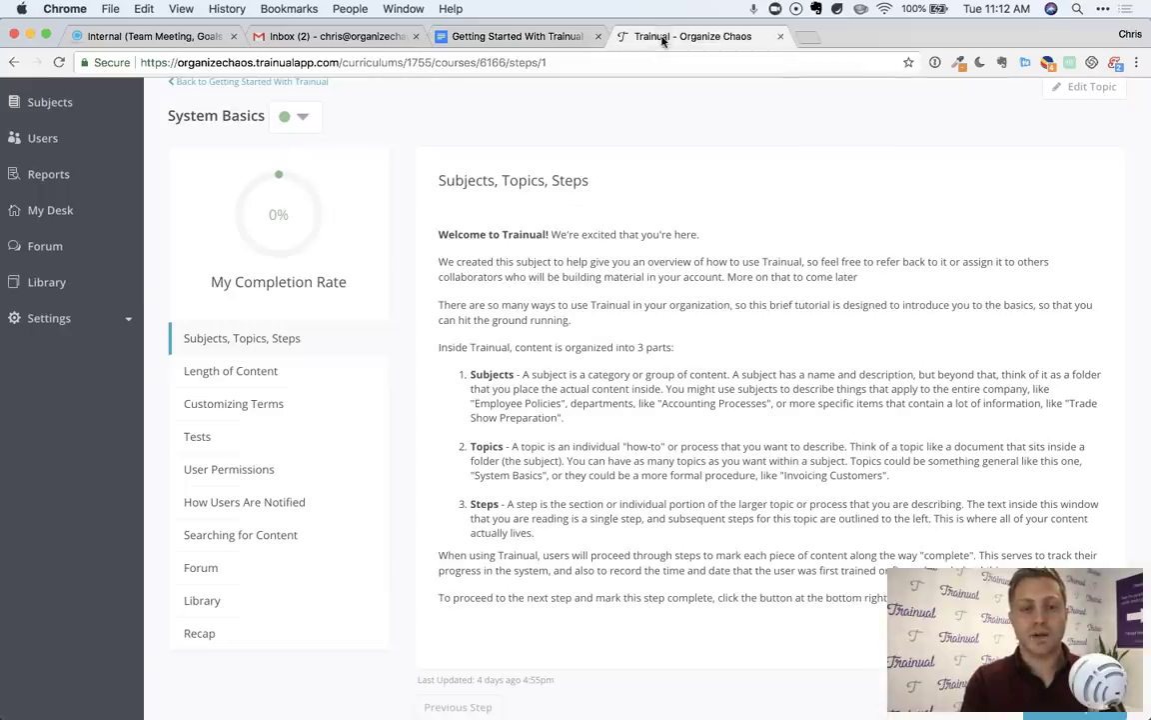
Browse the Length of Content and Customizing Terms steps, then return to Subjects, Topics, Steps
left_click(240, 372)
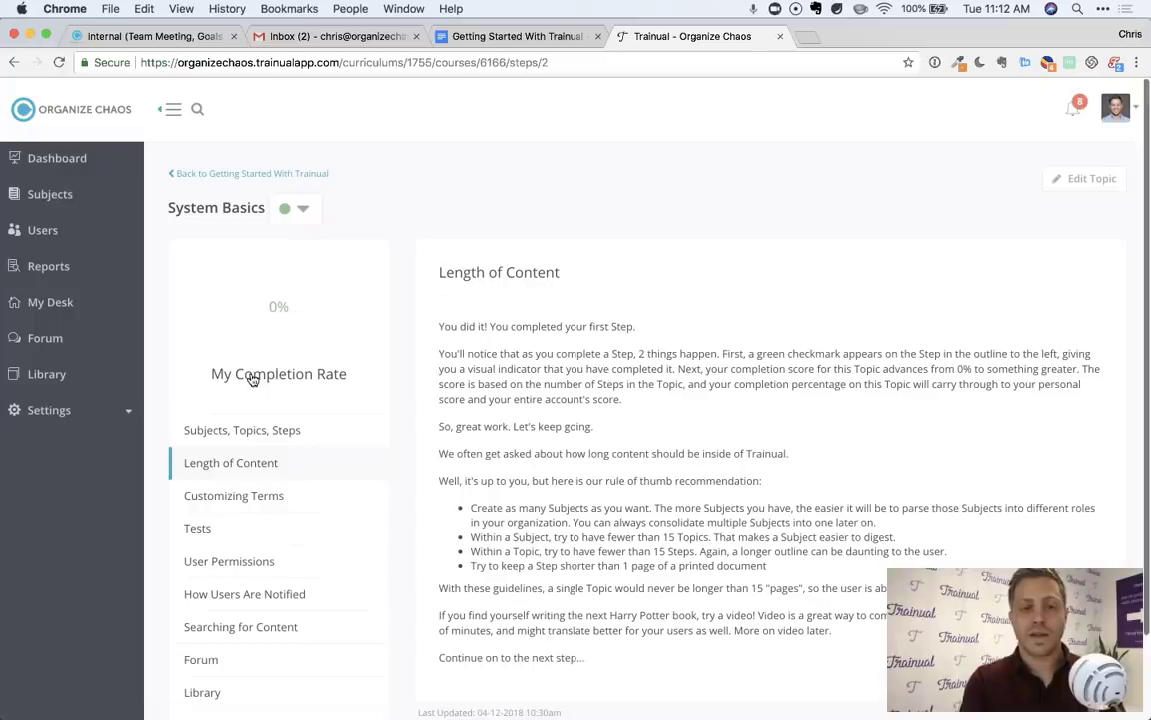
left_click(252, 496)
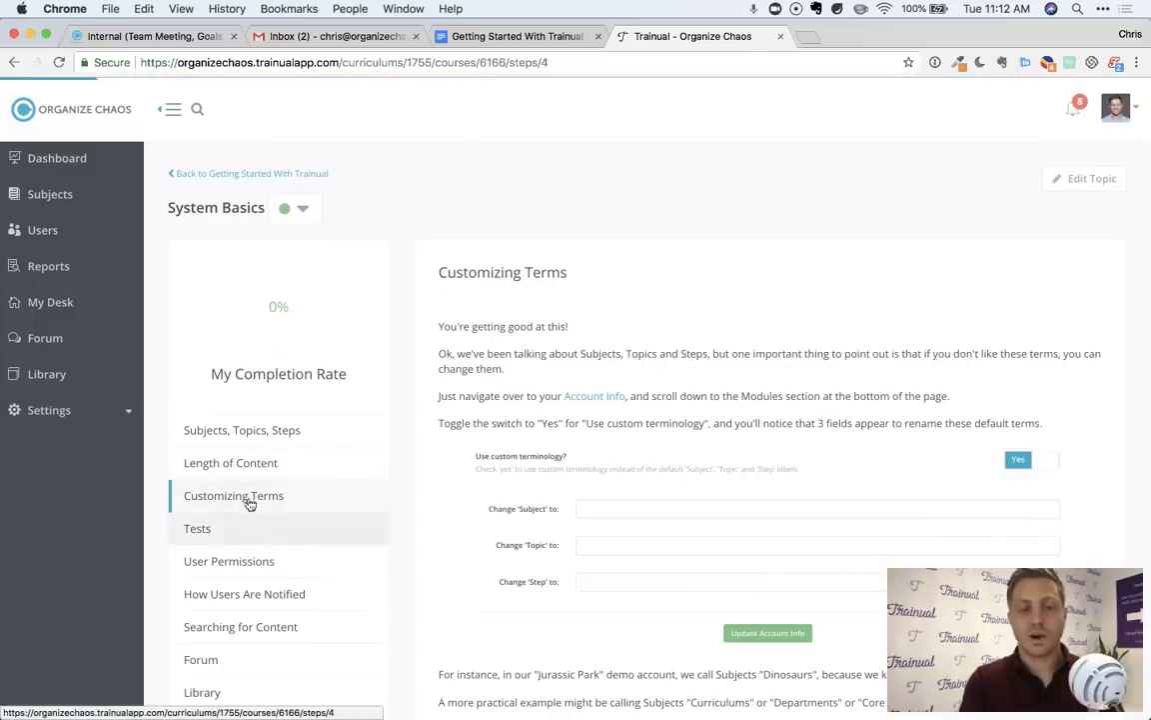
left_click(251, 429)
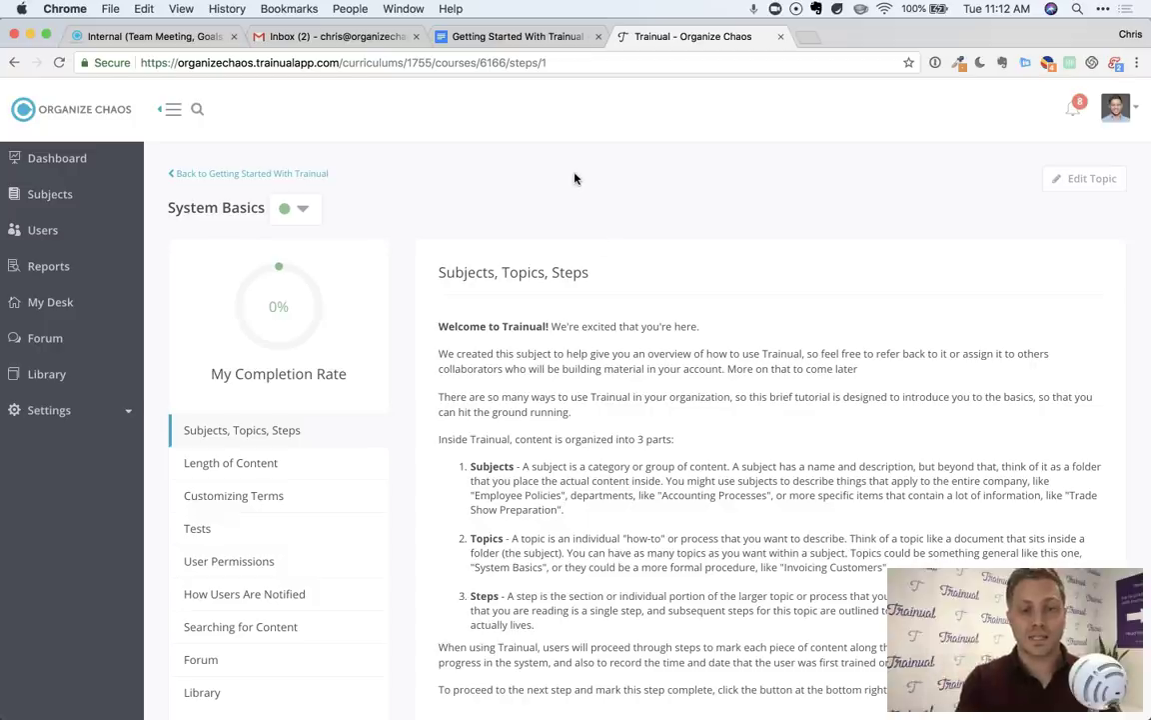
scroll(612, 279, "down", 3)
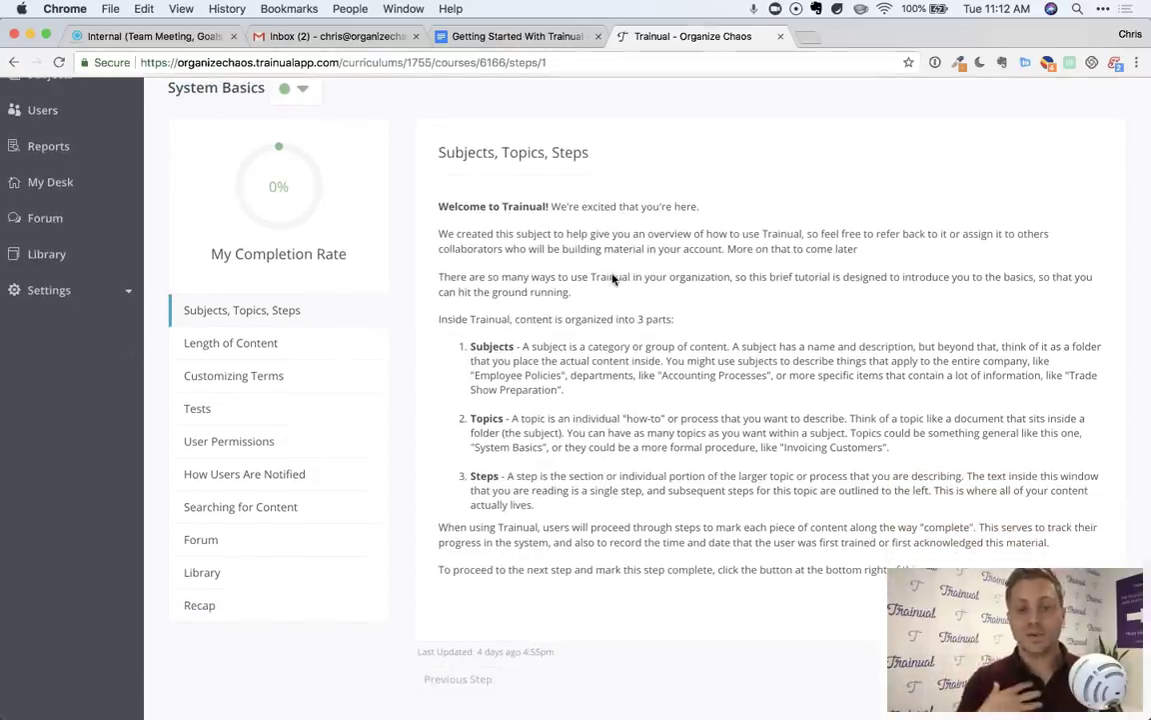
scroll(612, 279, "down", 1)
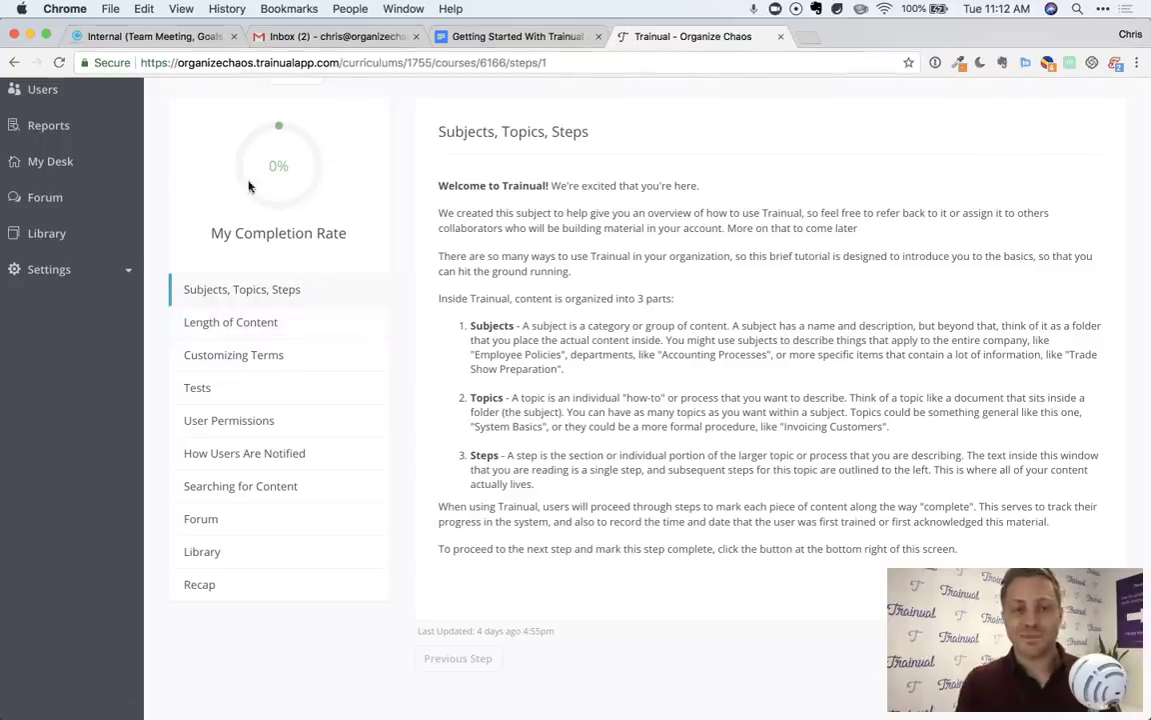
scroll(545, 425, "up", 2)
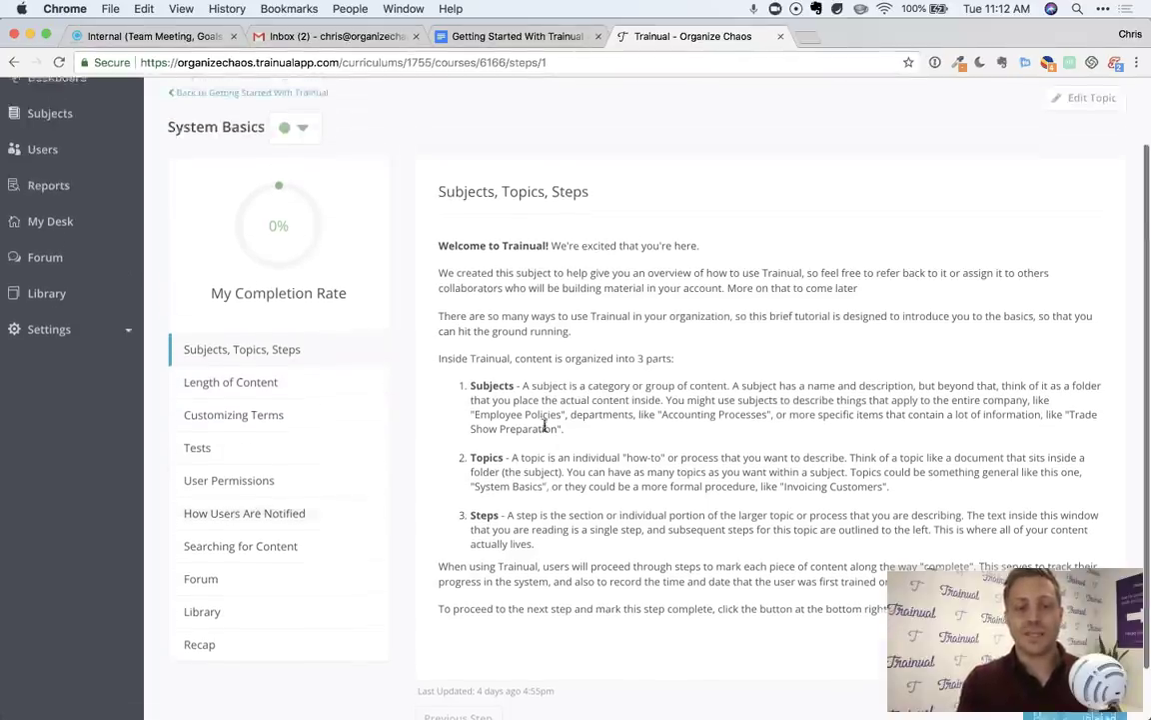
scroll(544, 425, "up", 2)
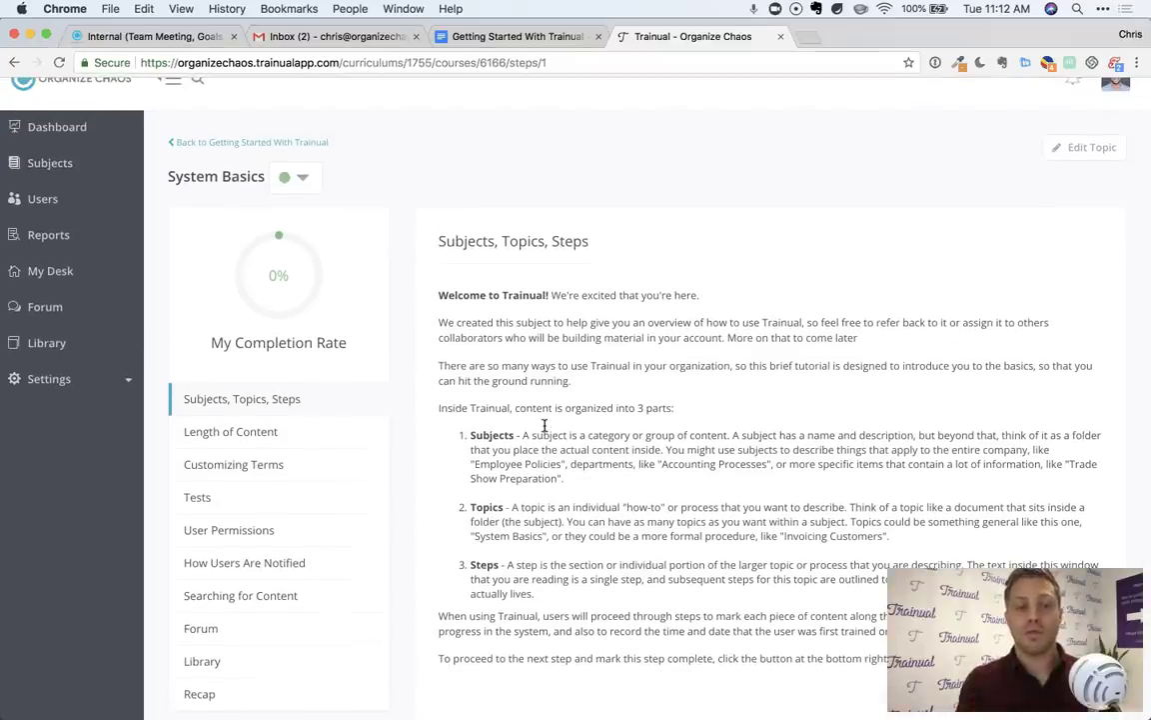
Visit the admin dashboard and the account owner's profile, then go back to System Basics
left_click(58, 130)
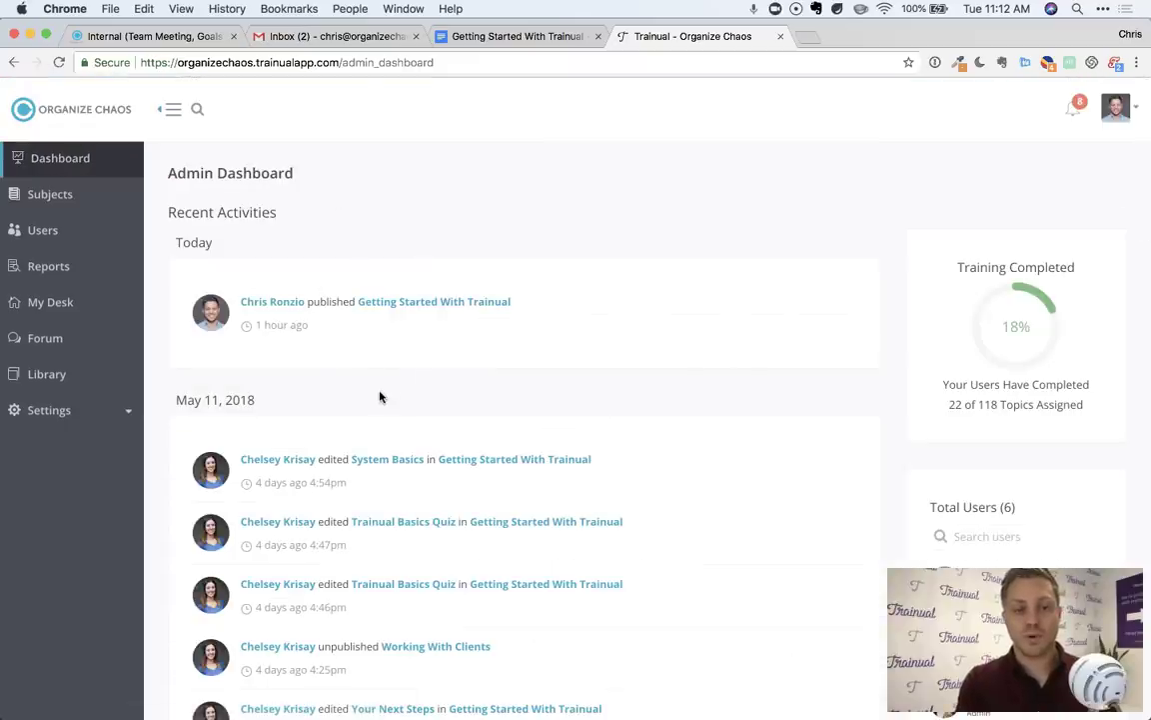
left_click(269, 304)
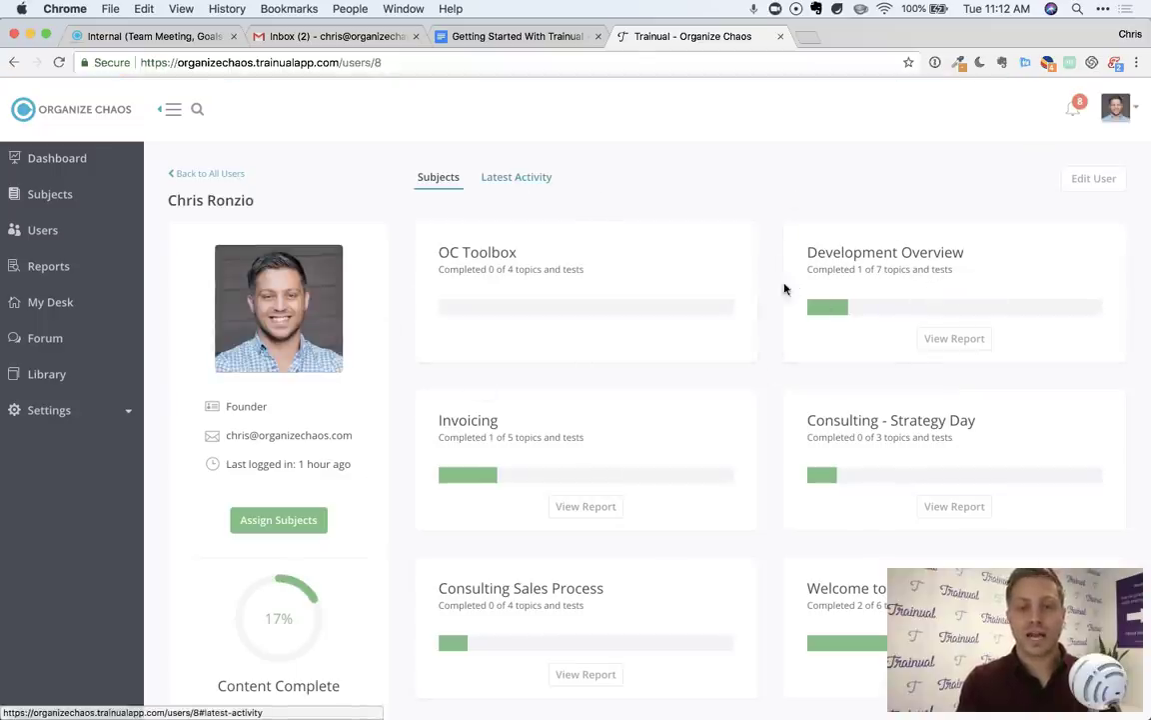
mouse_move(904, 310)
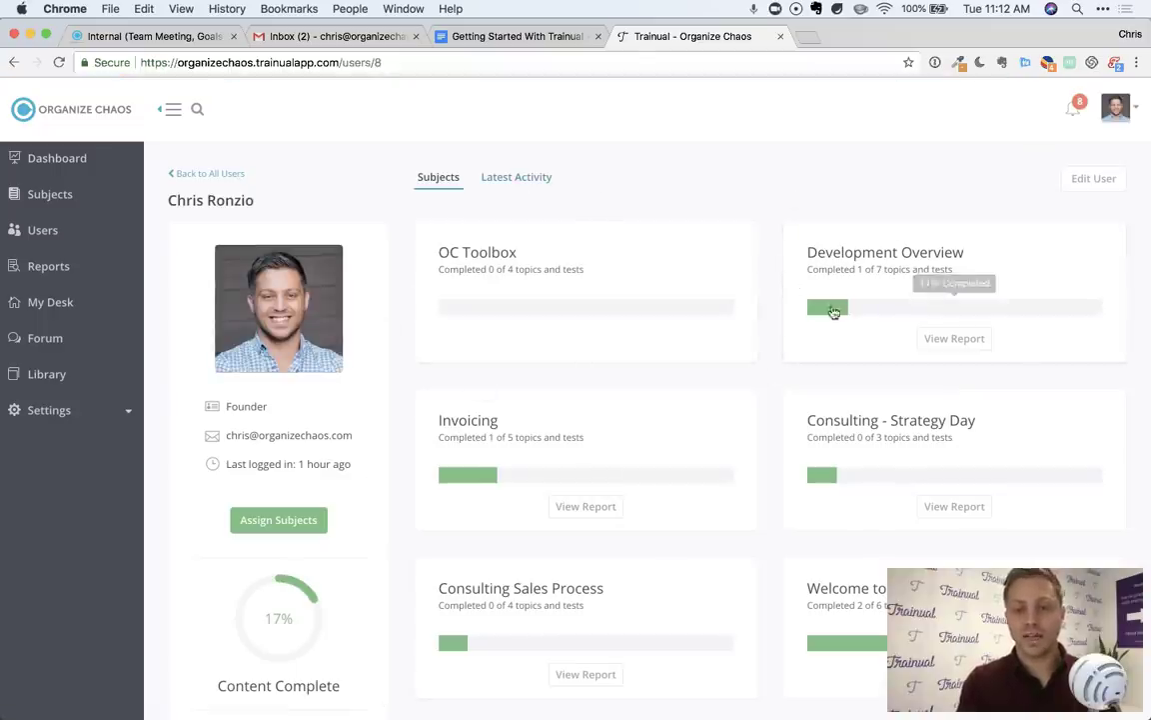
left_click(14, 63)
left_click(15, 63)
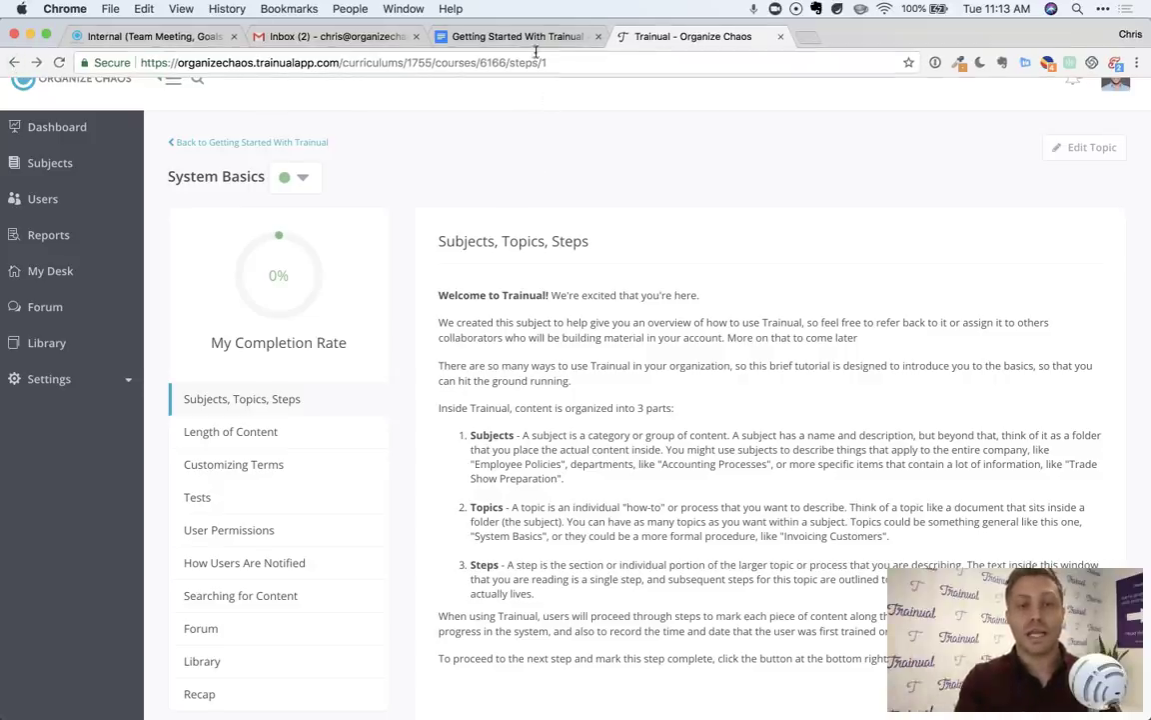
Scroll the Google Docs manual from Length of Content down to its closing paragraph
left_click(483, 38)
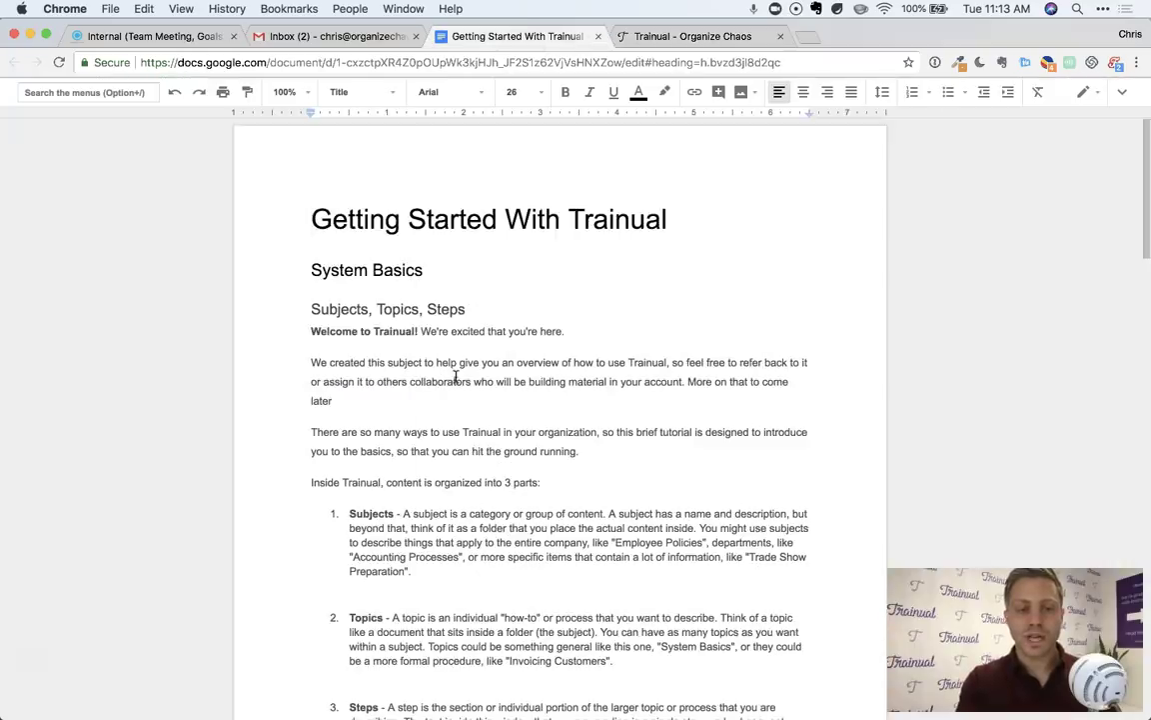
scroll(456, 376, "down", 15)
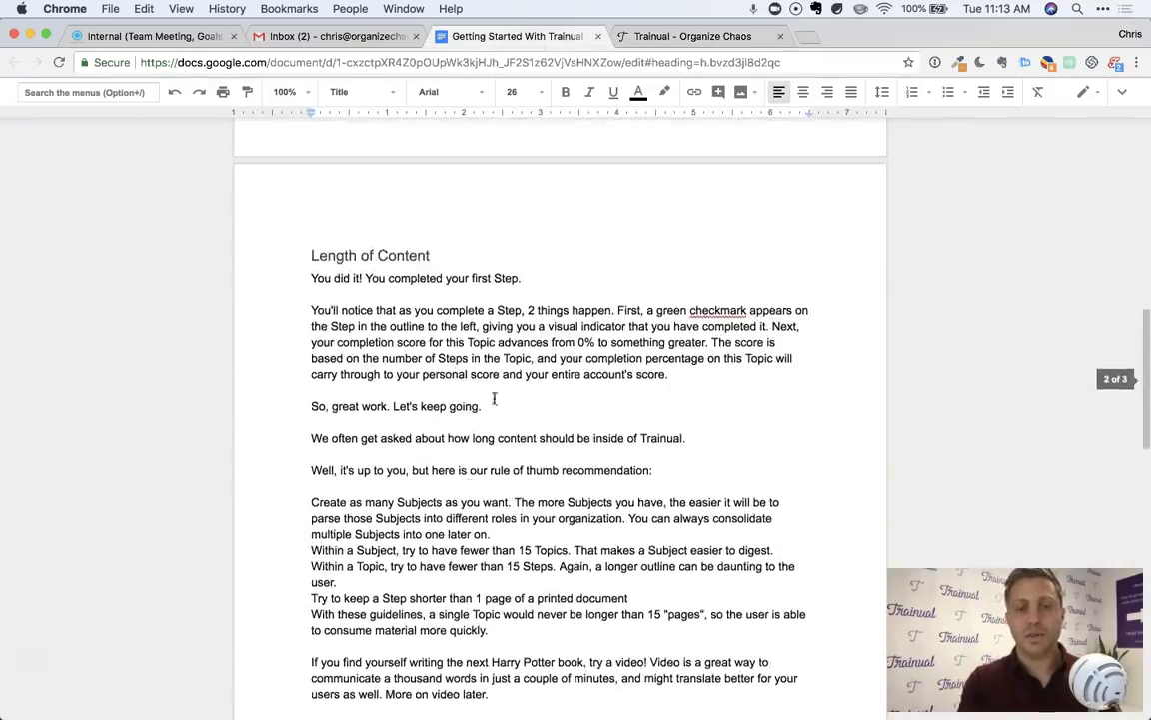
scroll(493, 398, "down", 5)
scroll(486, 490, "up", 8)
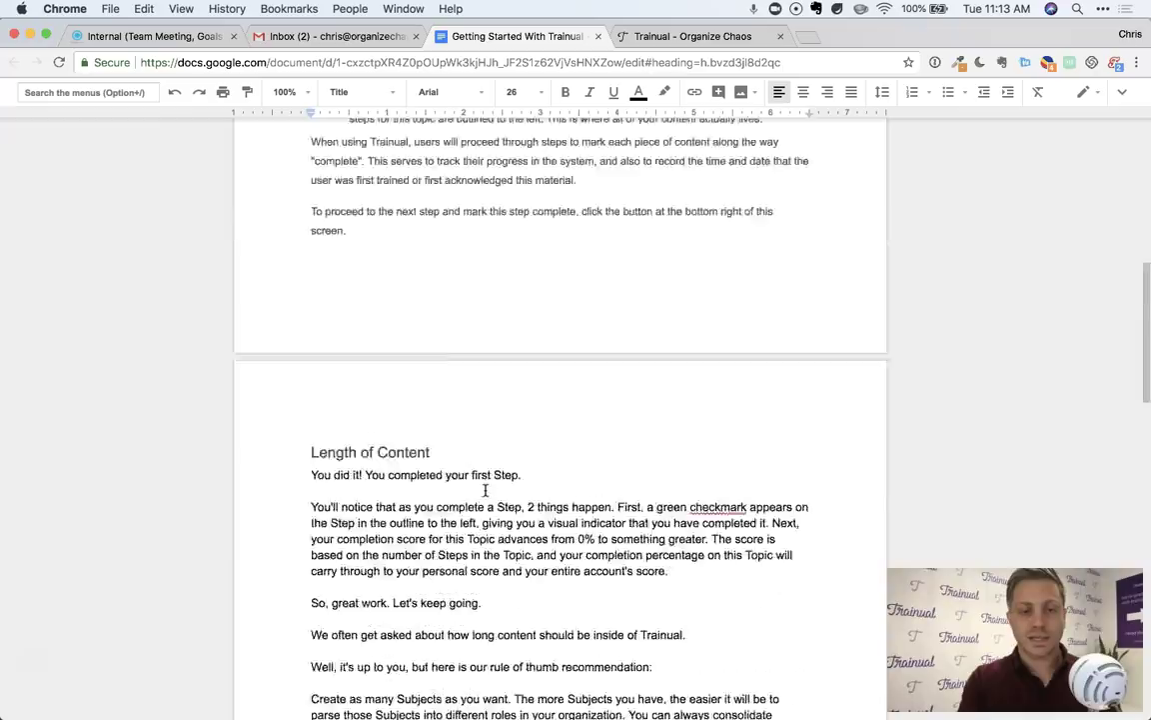
scroll(485, 490, "up", 15)
scroll(488, 355, "down", 15)
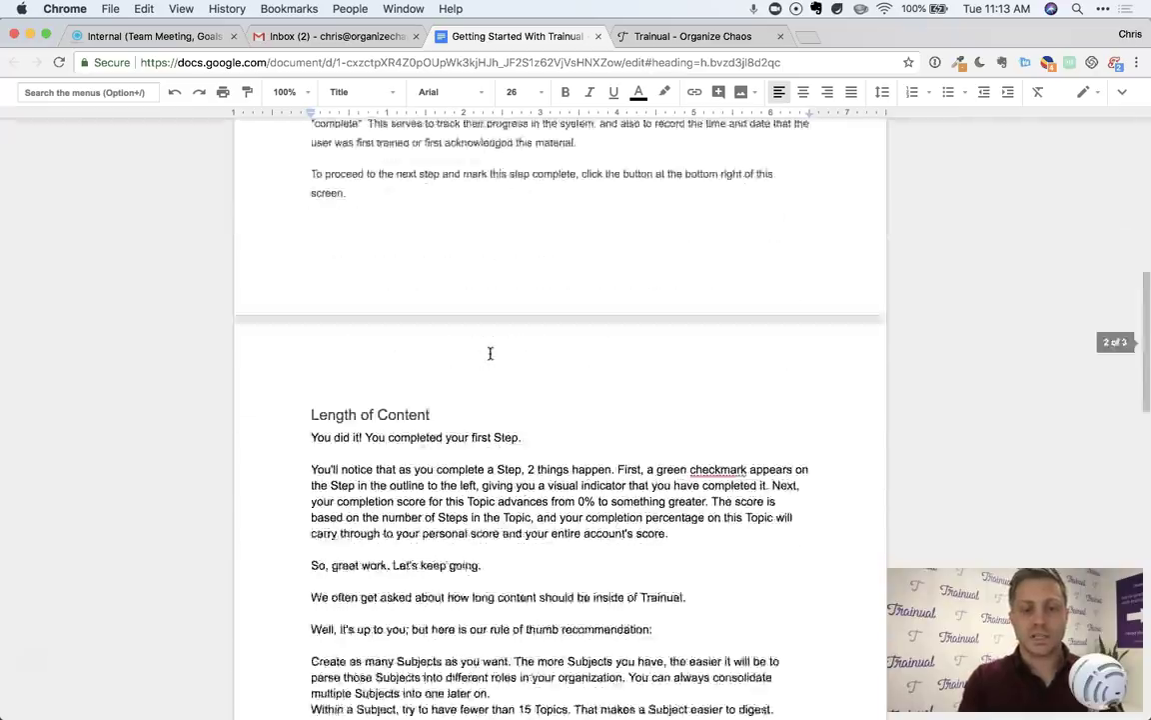
scroll(490, 353, "down", 15)
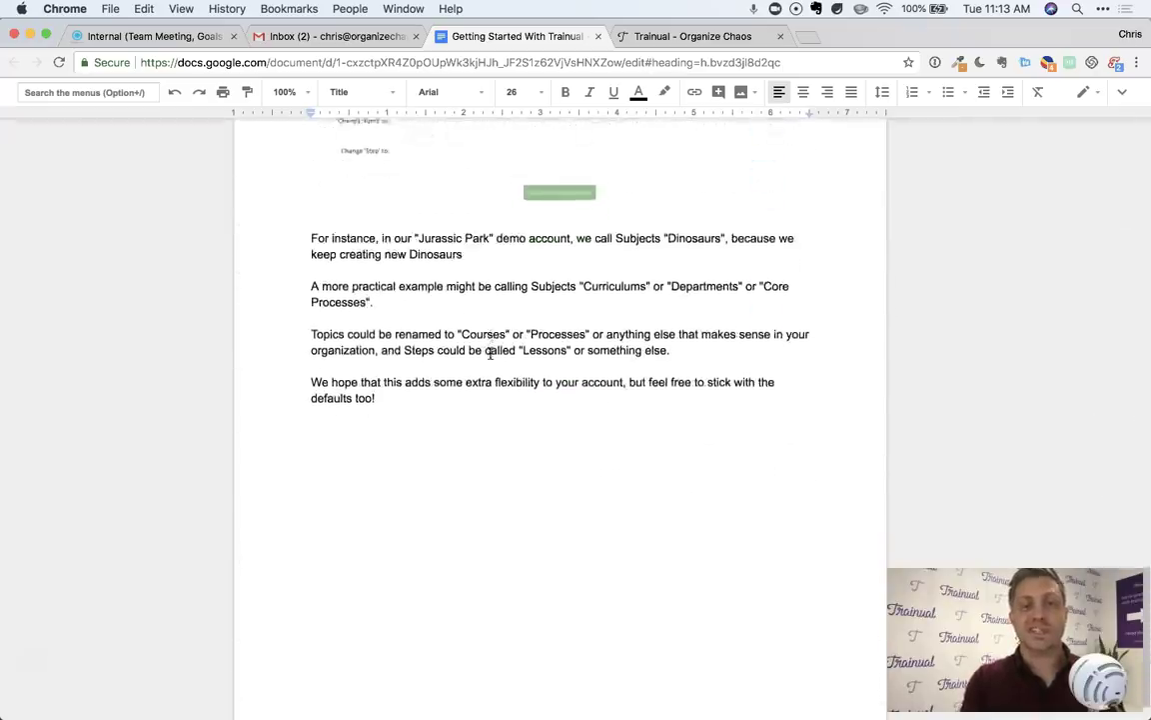
scroll(490, 353, "down", 1)
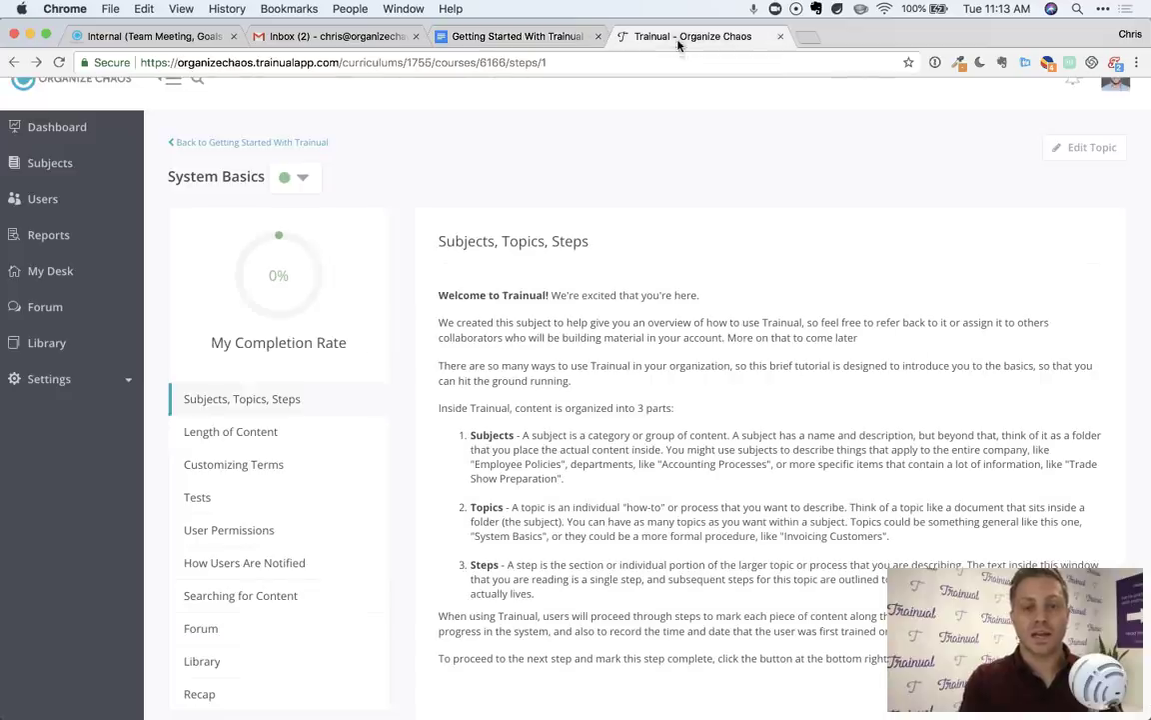
Open the Length of Content step, check My Desk, then return and switch to the manual
left_click(244, 432)
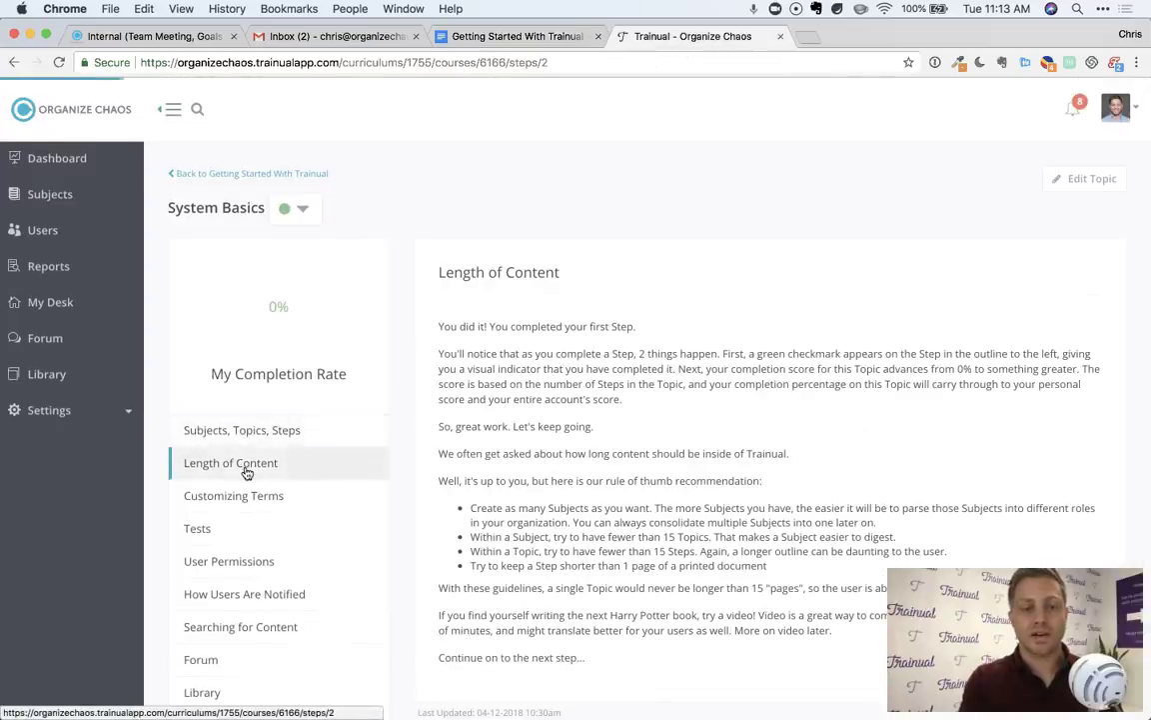
scroll(245, 530, "down", 2)
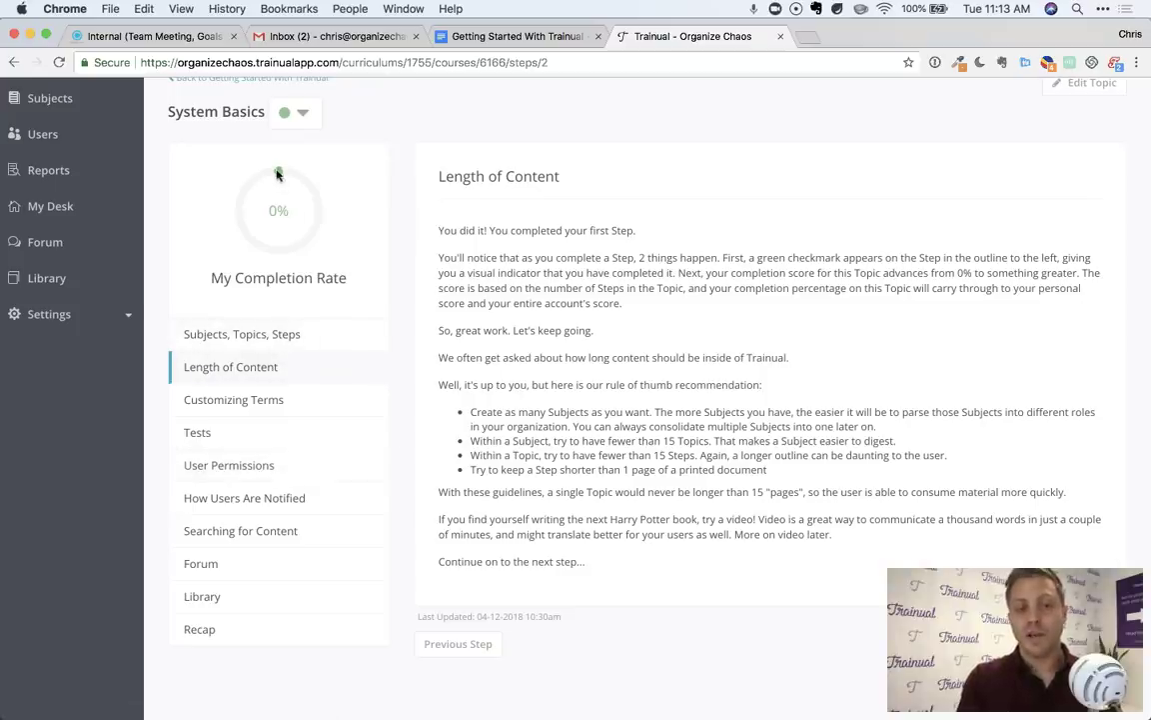
left_click(60, 213)
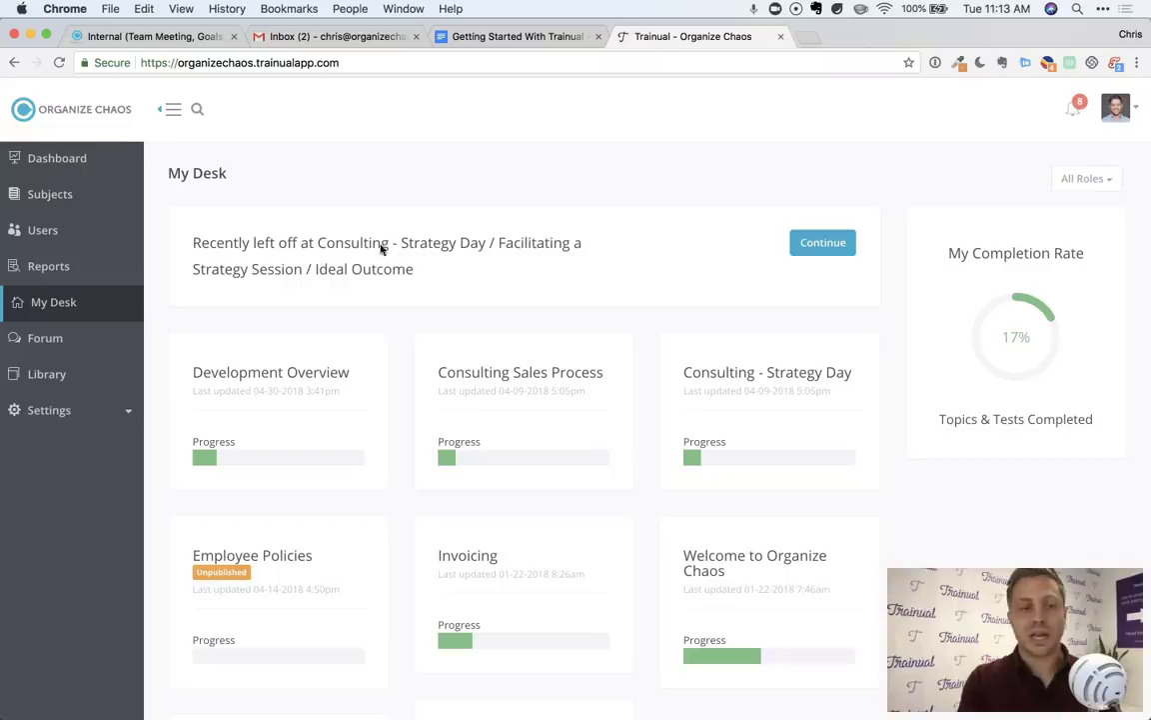
left_click(14, 62)
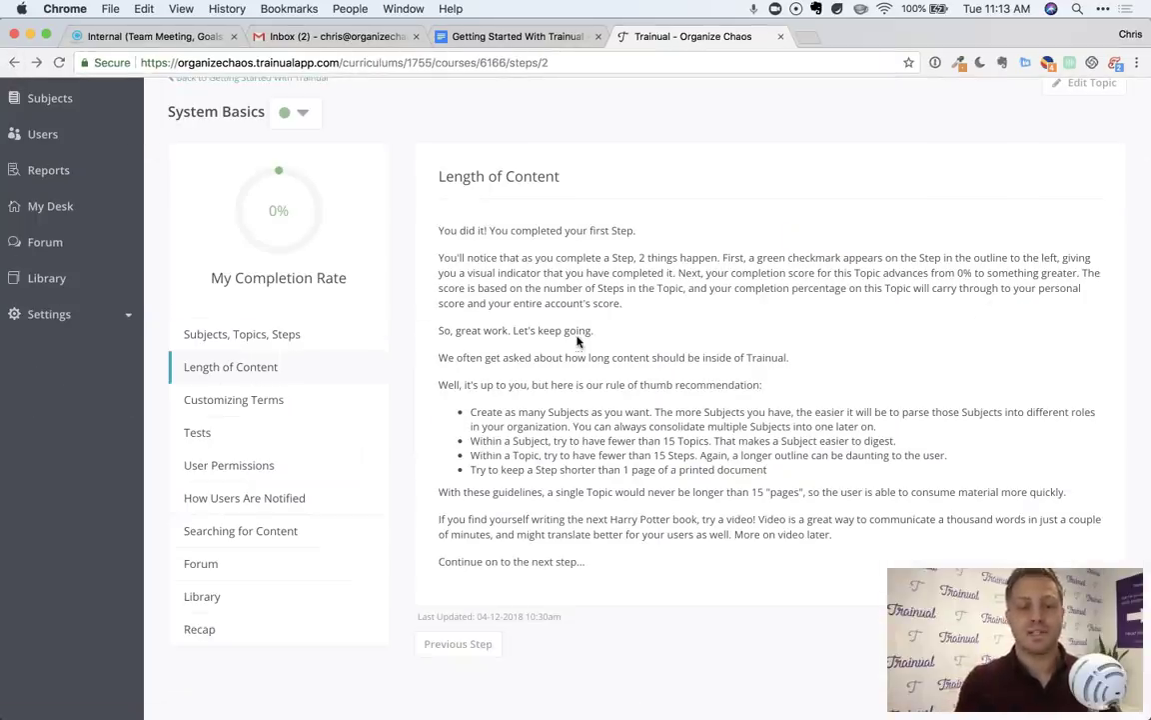
scroll(587, 280, "up", 2)
scroll(587, 280, "up", 3)
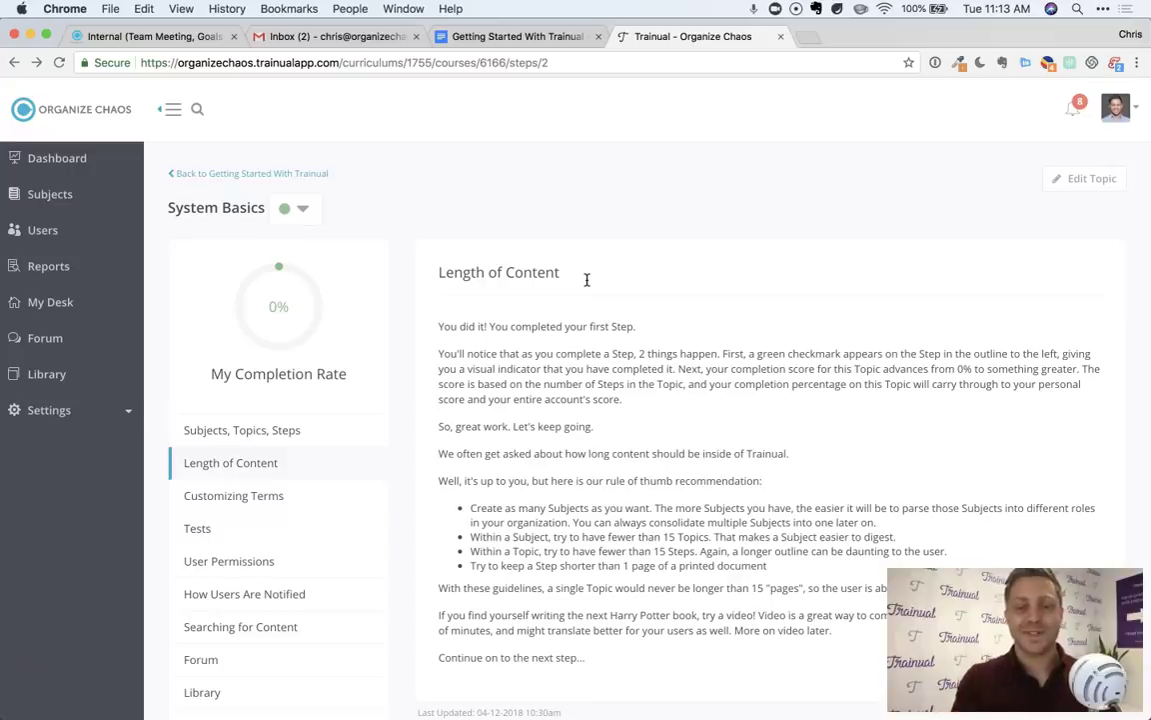
scroll(560, 256, "down", 2)
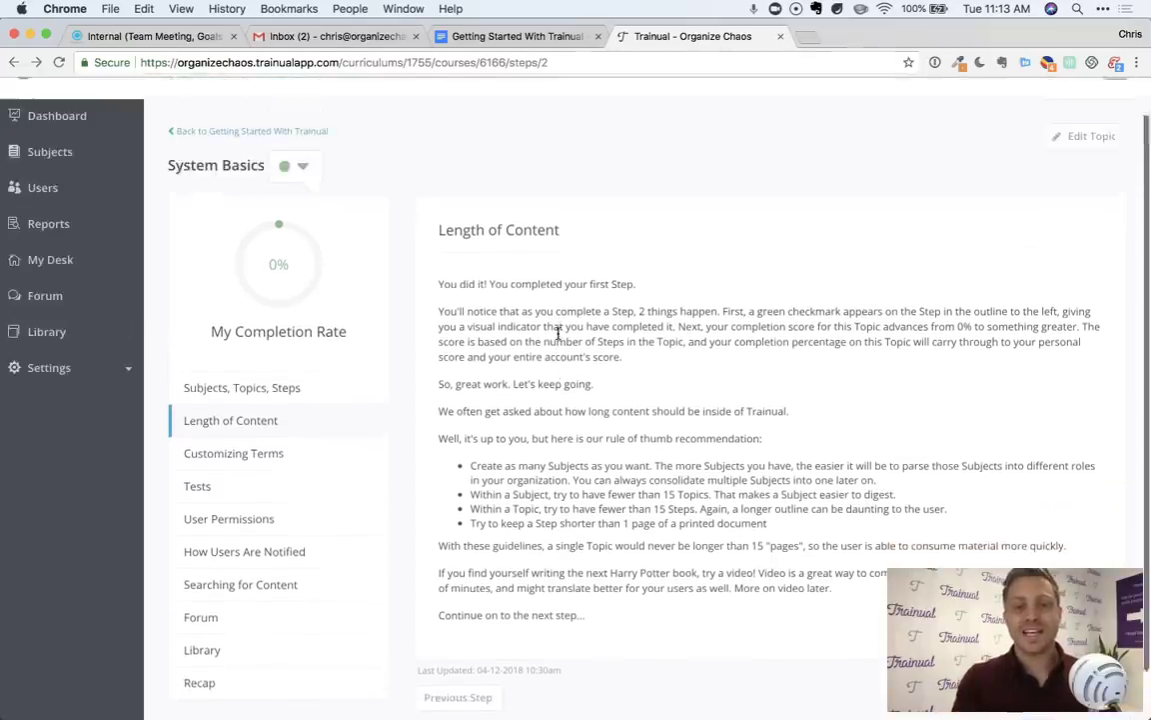
left_click(516, 36)
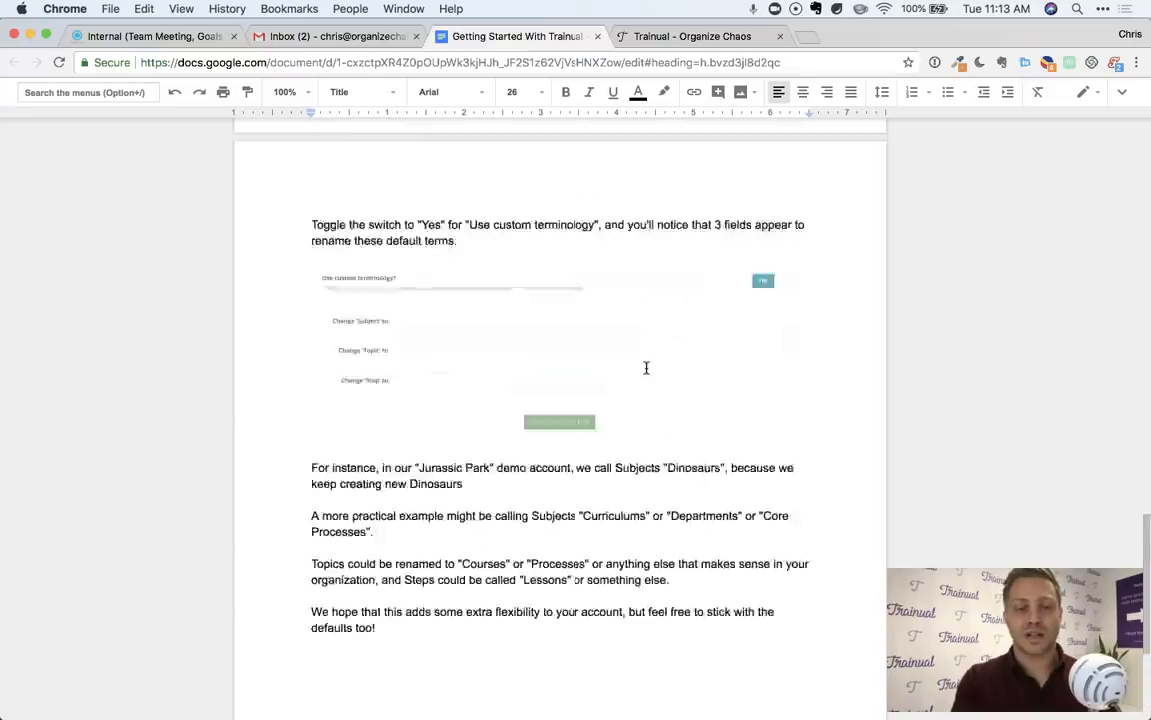
Scroll the manual up toward its title and return to Trainual's Length of Content step
scroll(647, 367, "up", 20)
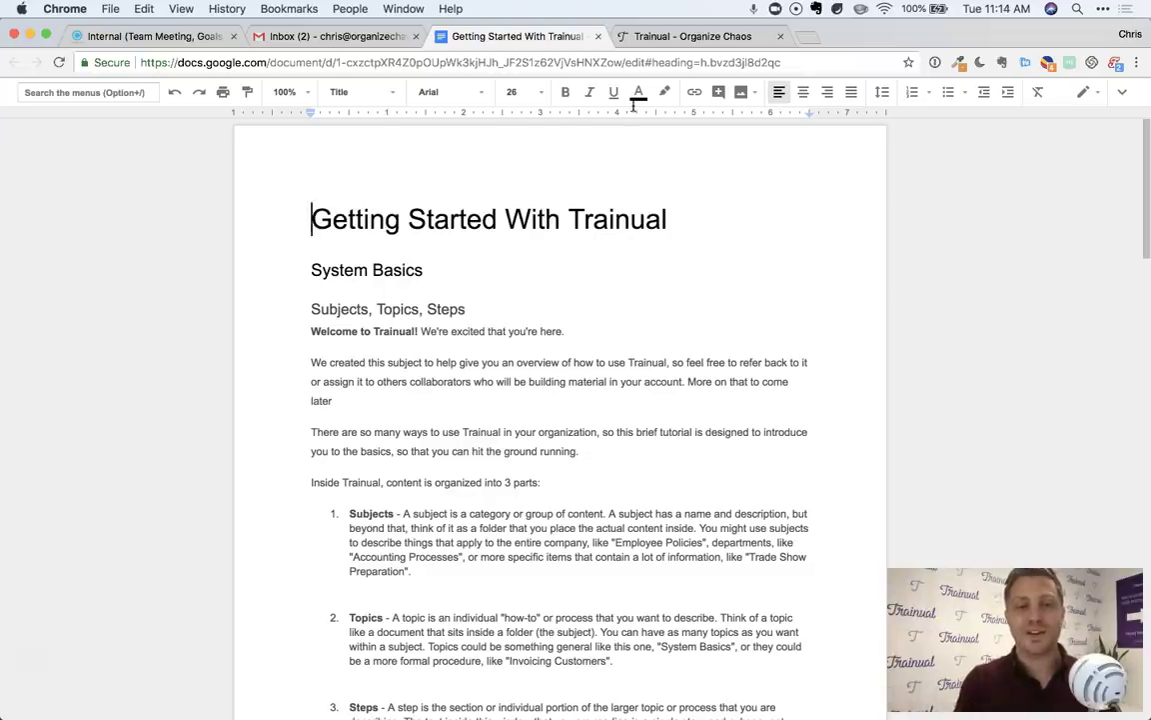
left_click(665, 38)
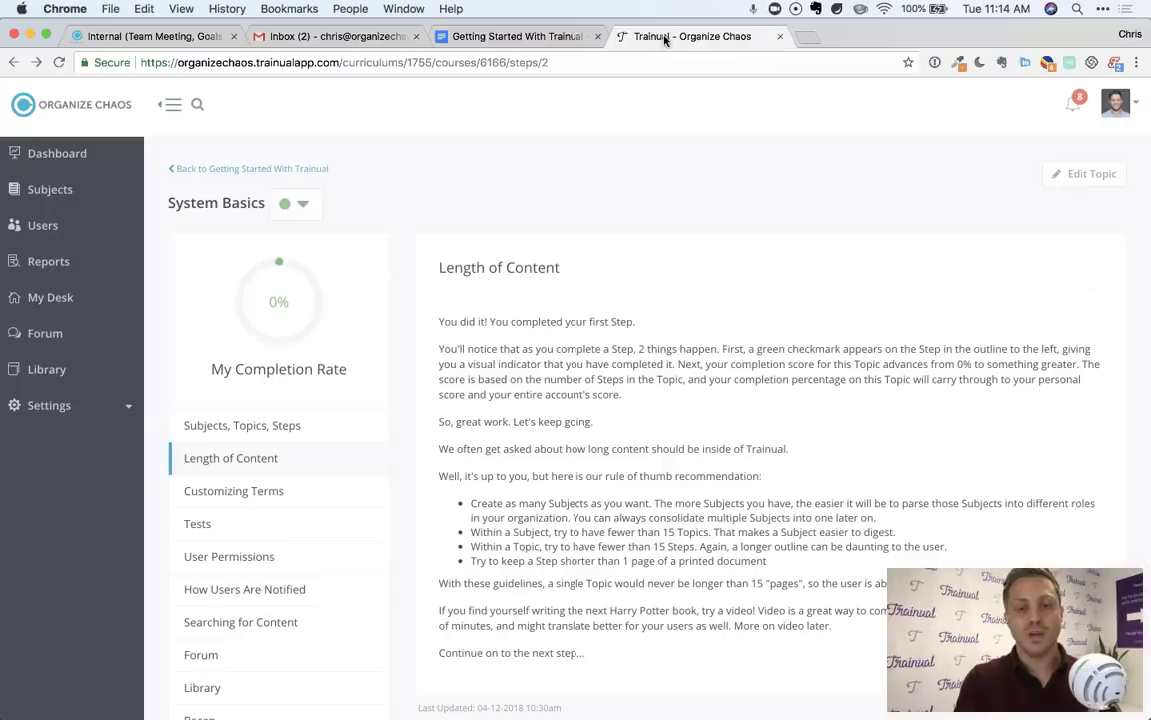
left_click(1085, 174)
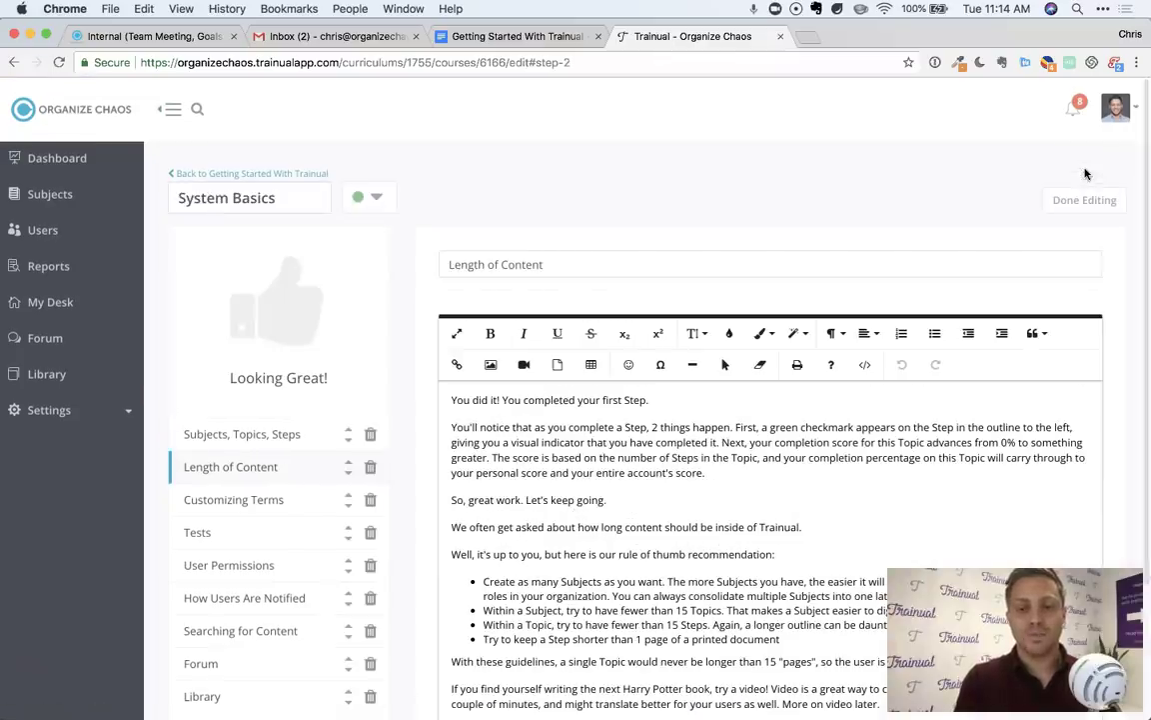
scroll(596, 574, "down", 3)
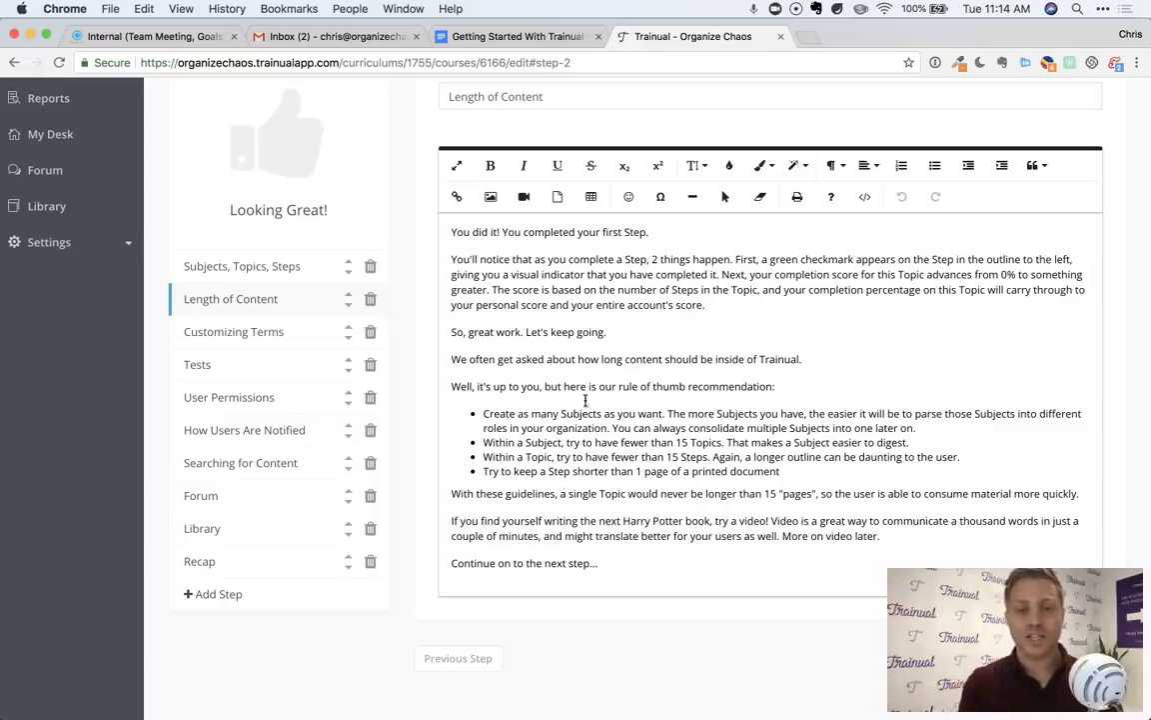
scroll(585, 400, "up", 2)
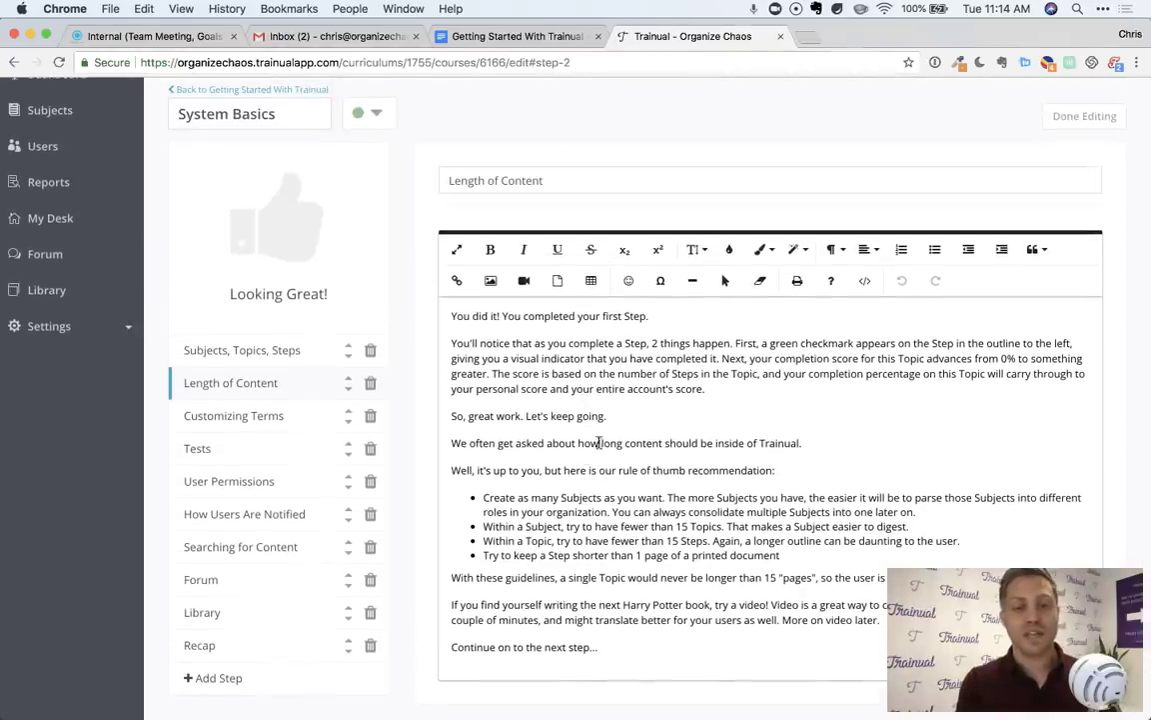
Leave editing and reread the Length of Content step's advice to use video over text
left_click(1061, 116)
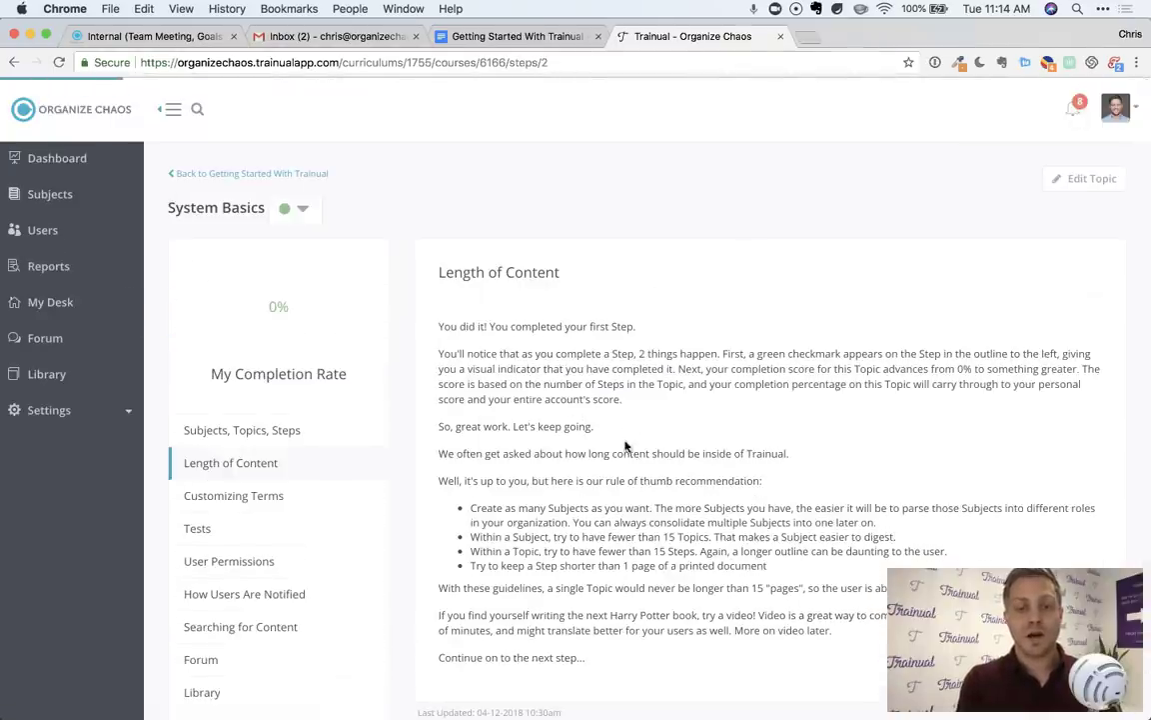
scroll(625, 444, "down", 2)
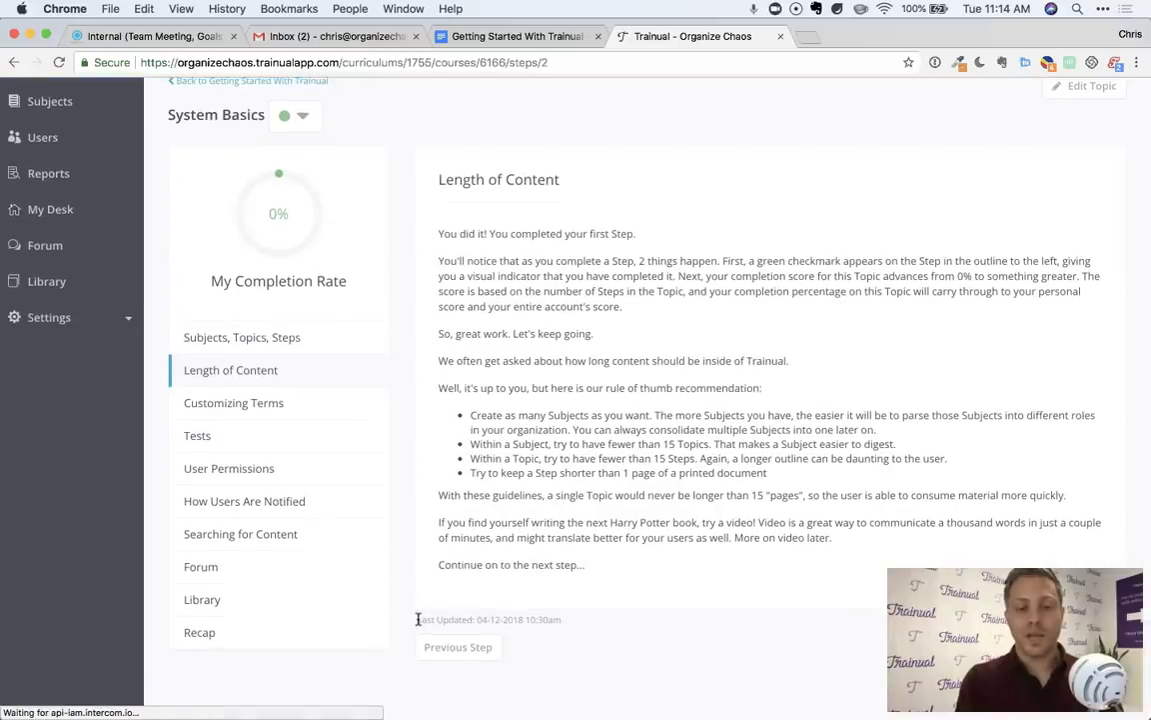
scroll(619, 621, "up", 1)
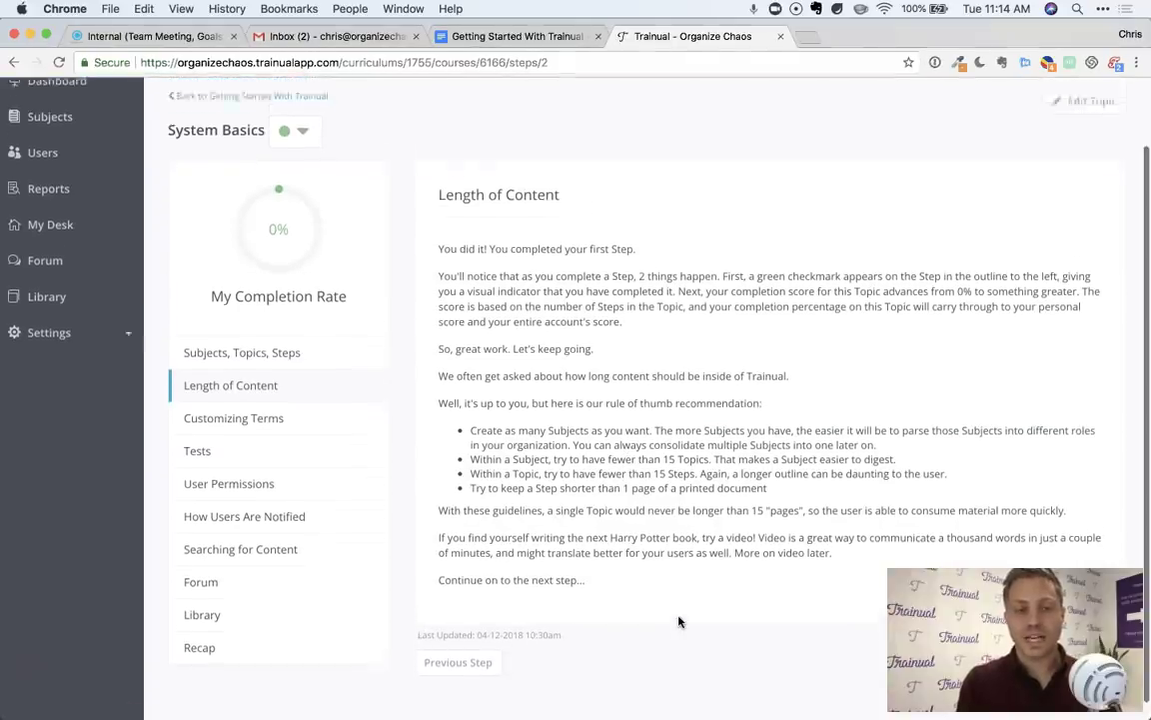
scroll(676, 458, "up", 1)
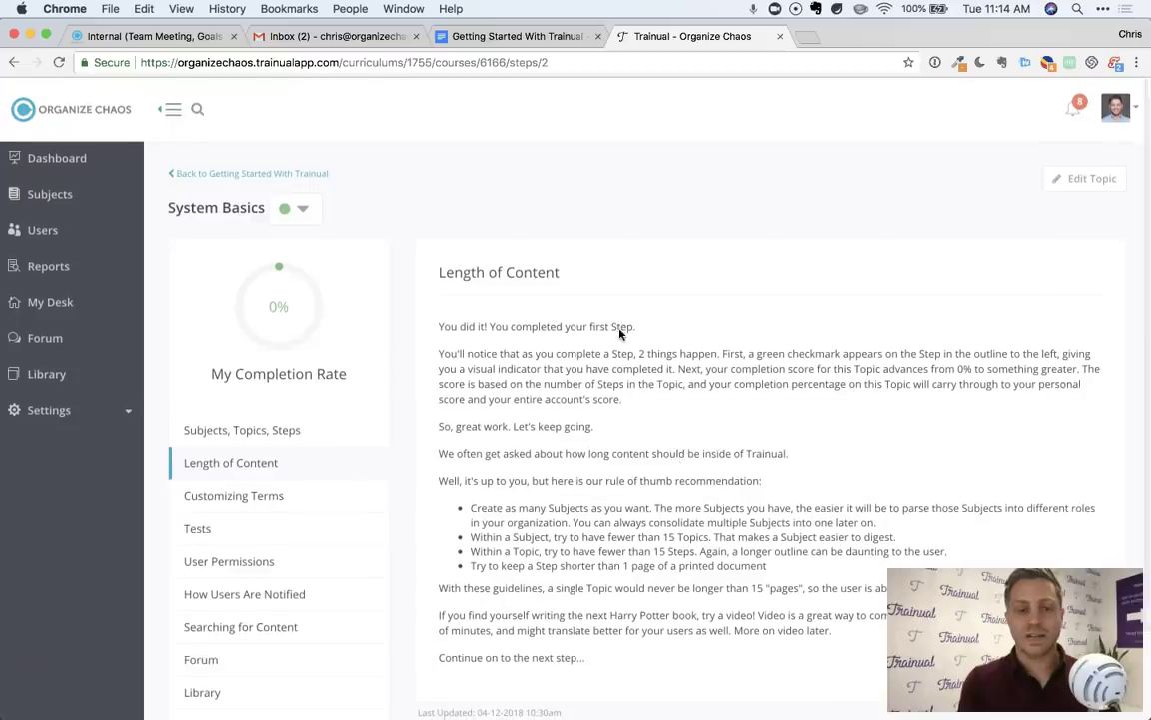
scroll(603, 397, "down", 1)
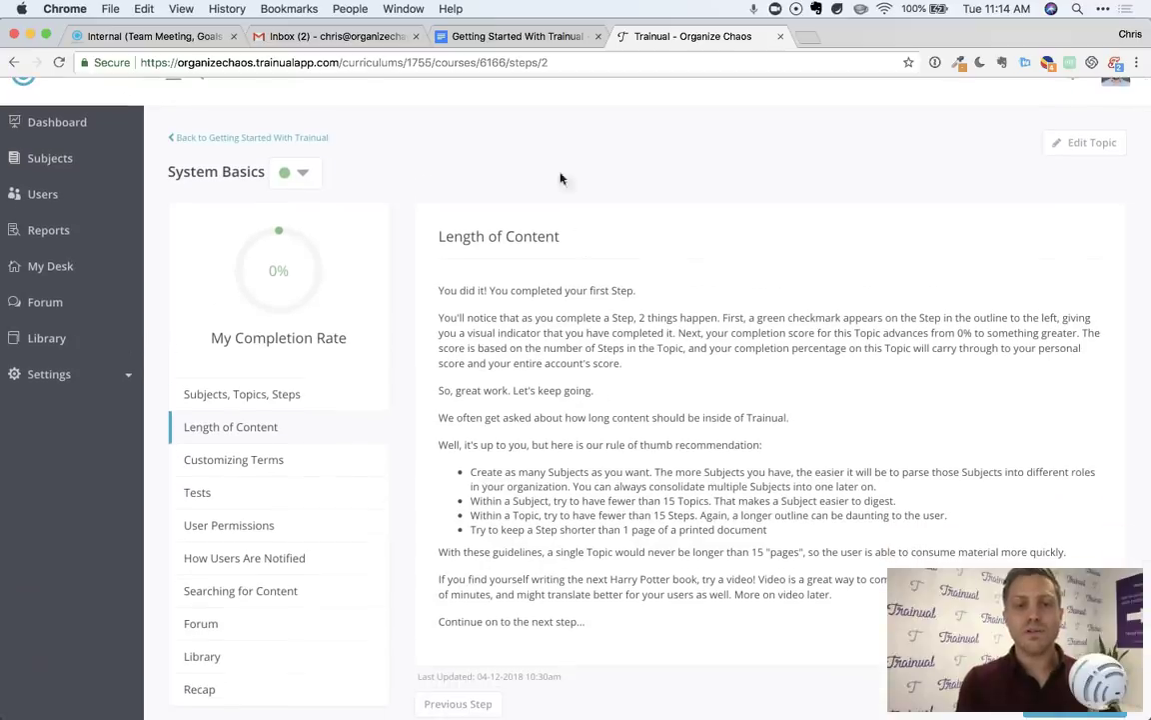
Glance at the Google Docs manual, then come back to the Length of Content step
left_click(490, 36)
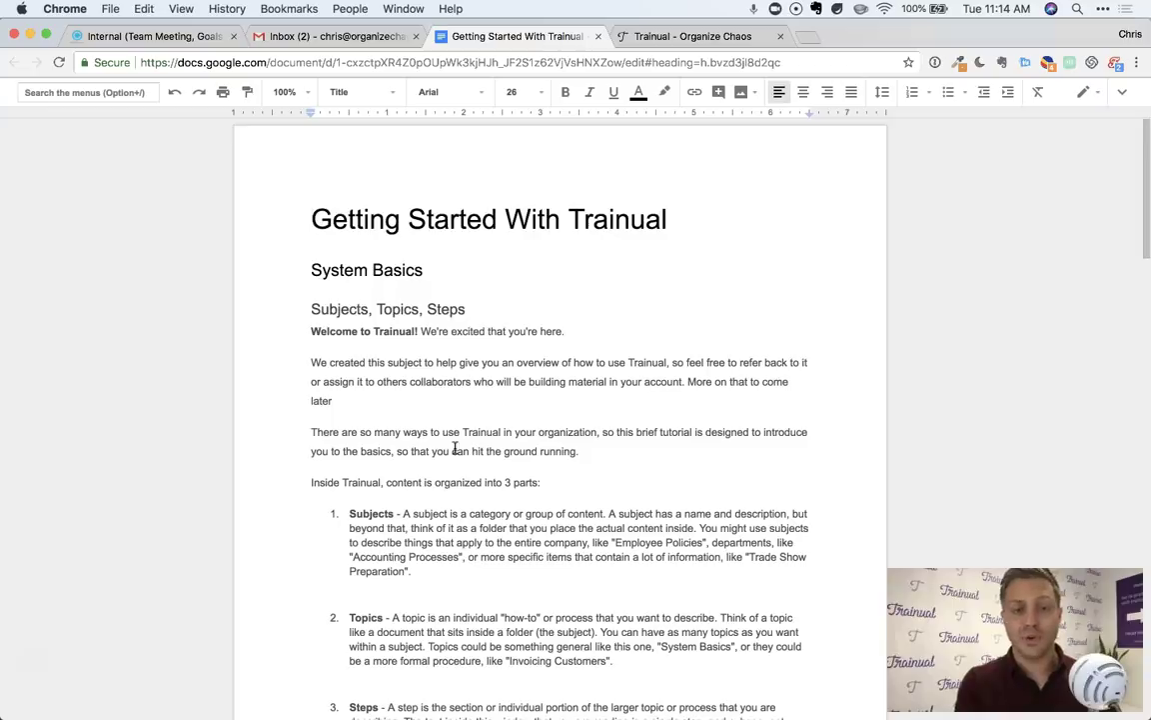
scroll(455, 449, "down", 2)
scroll(455, 447, "up", 4)
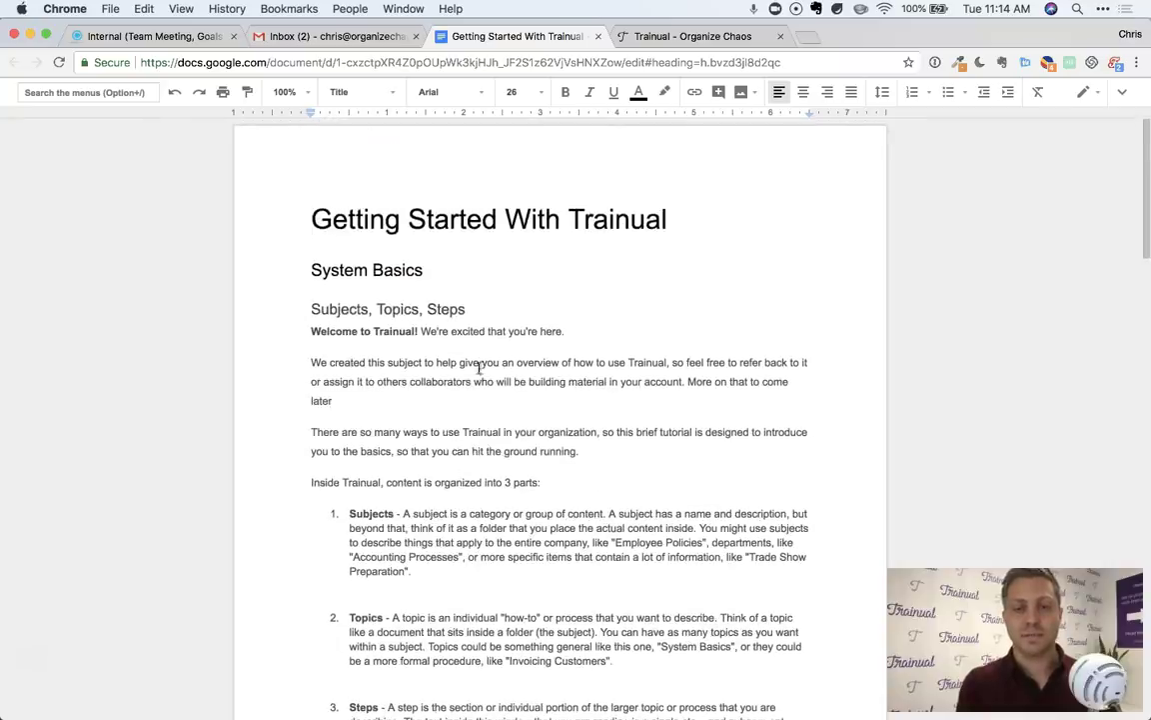
left_click(651, 37)
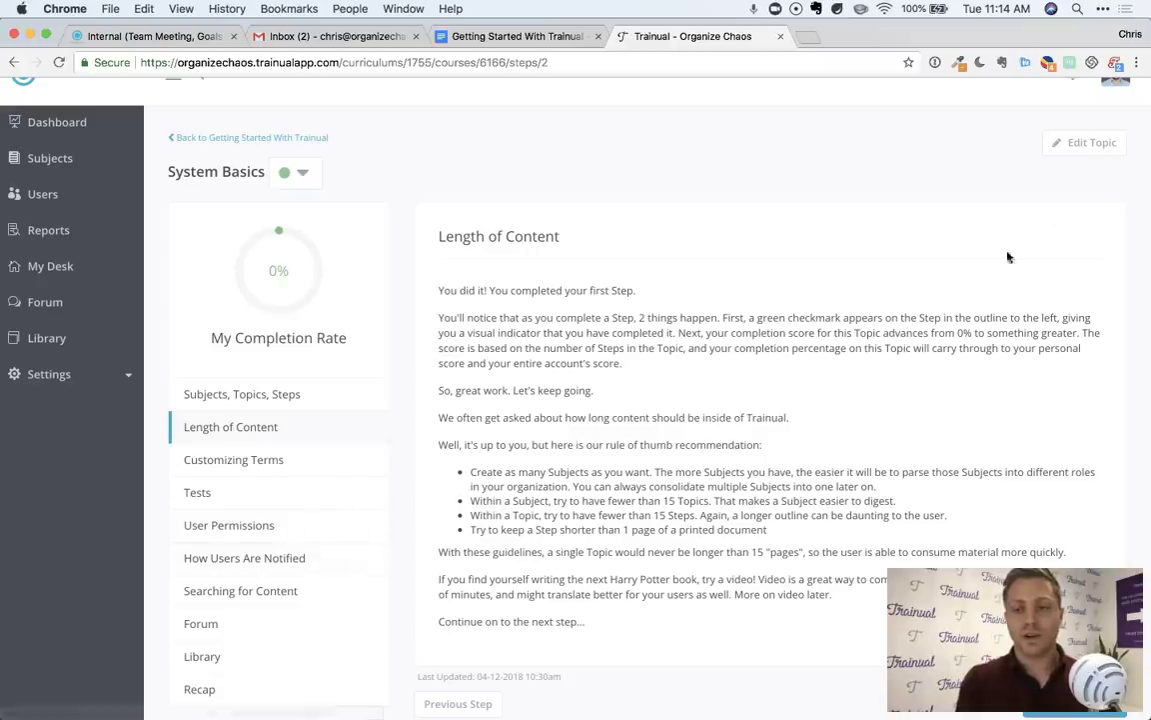
Start editing the System Basics topic in fullscreen, glancing at the manual for comparison
left_click(1090, 145)
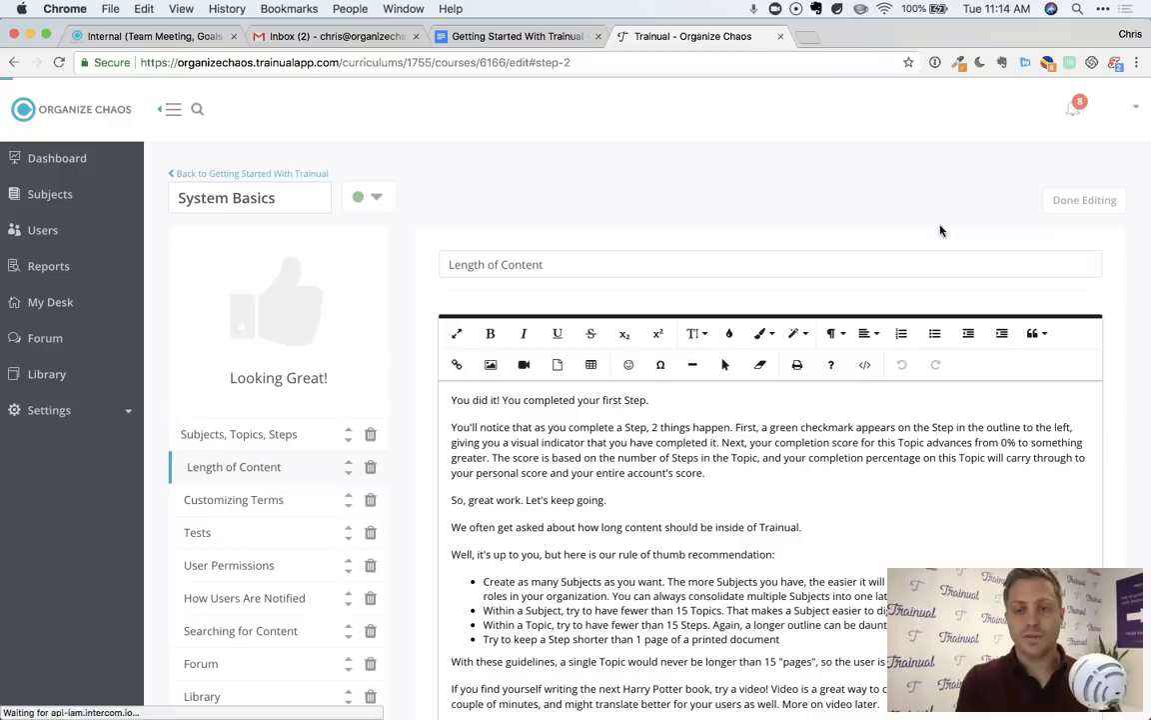
left_click(457, 332)
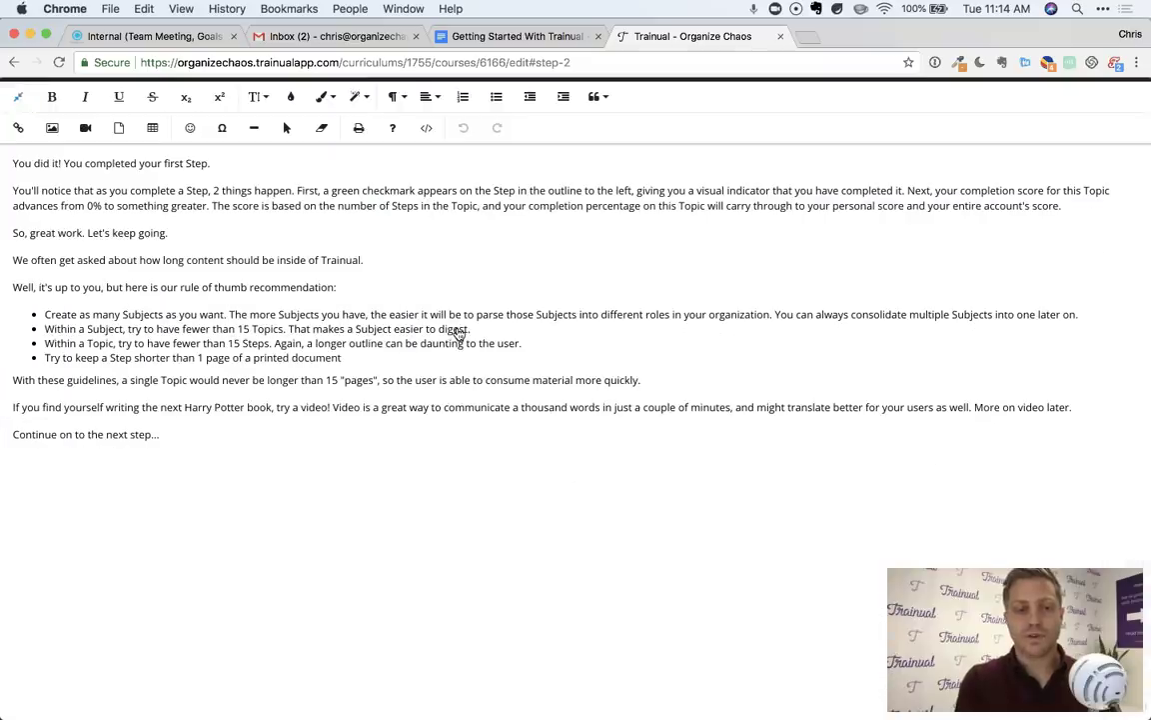
left_click(454, 36)
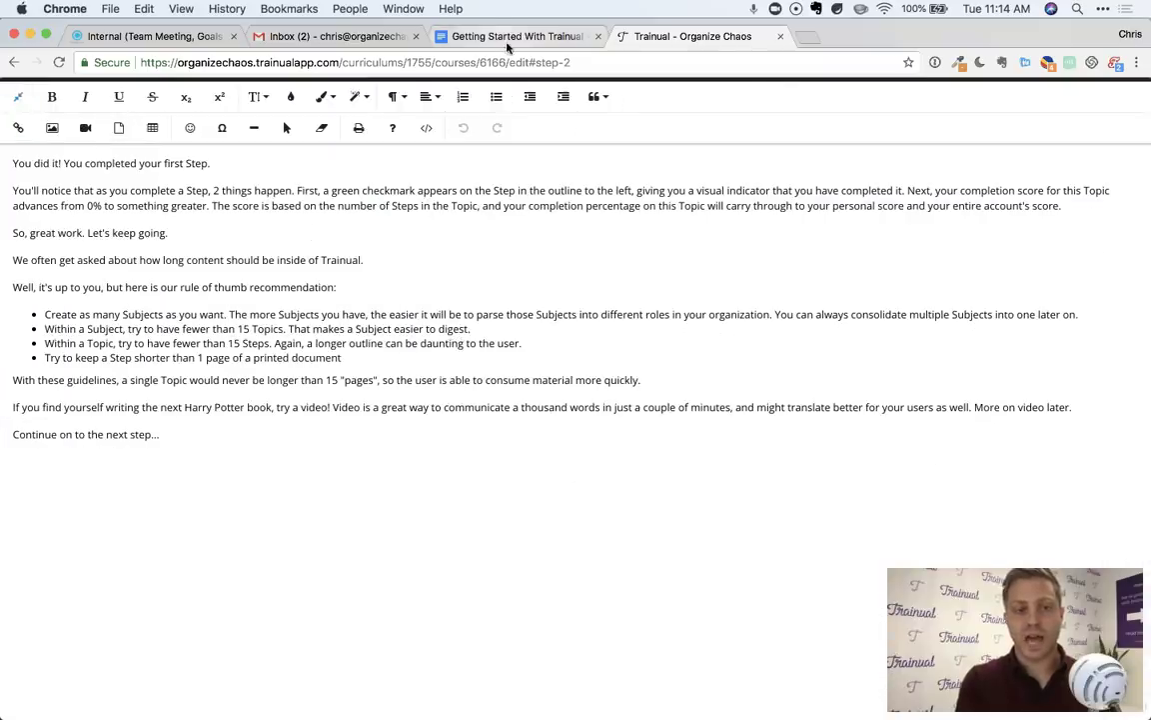
left_click(689, 37)
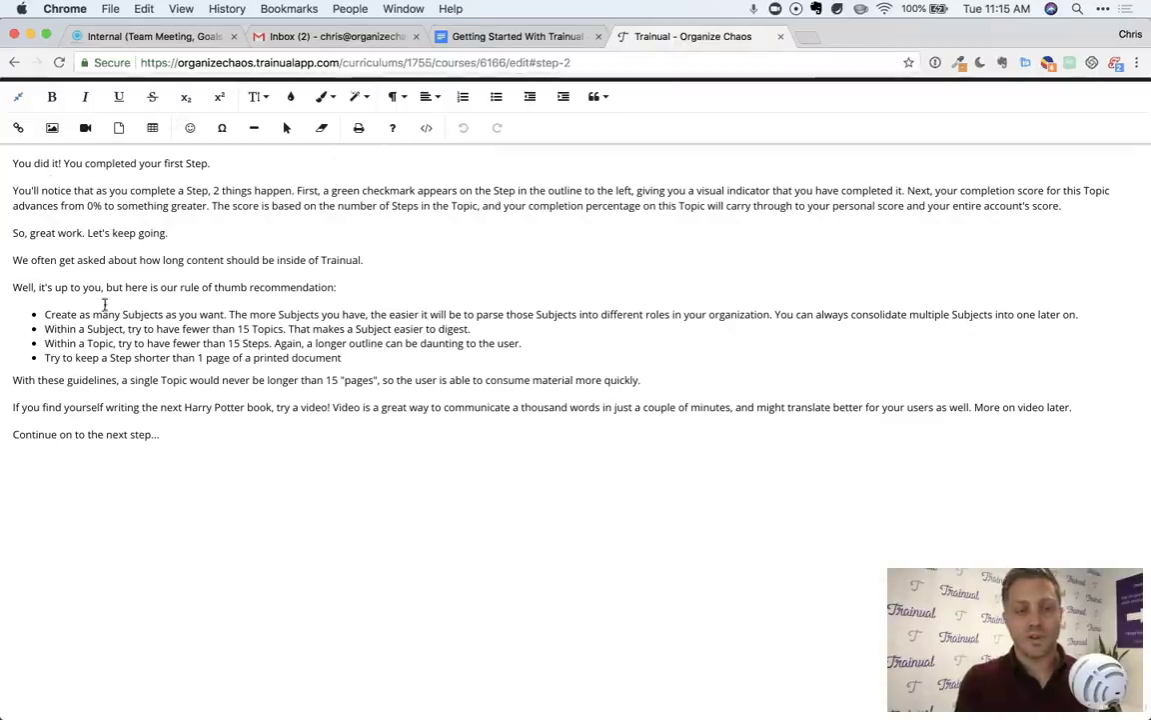
Preview the Insert Image and Insert Video options, then switch the step to HTML Code View
left_click(53, 134)
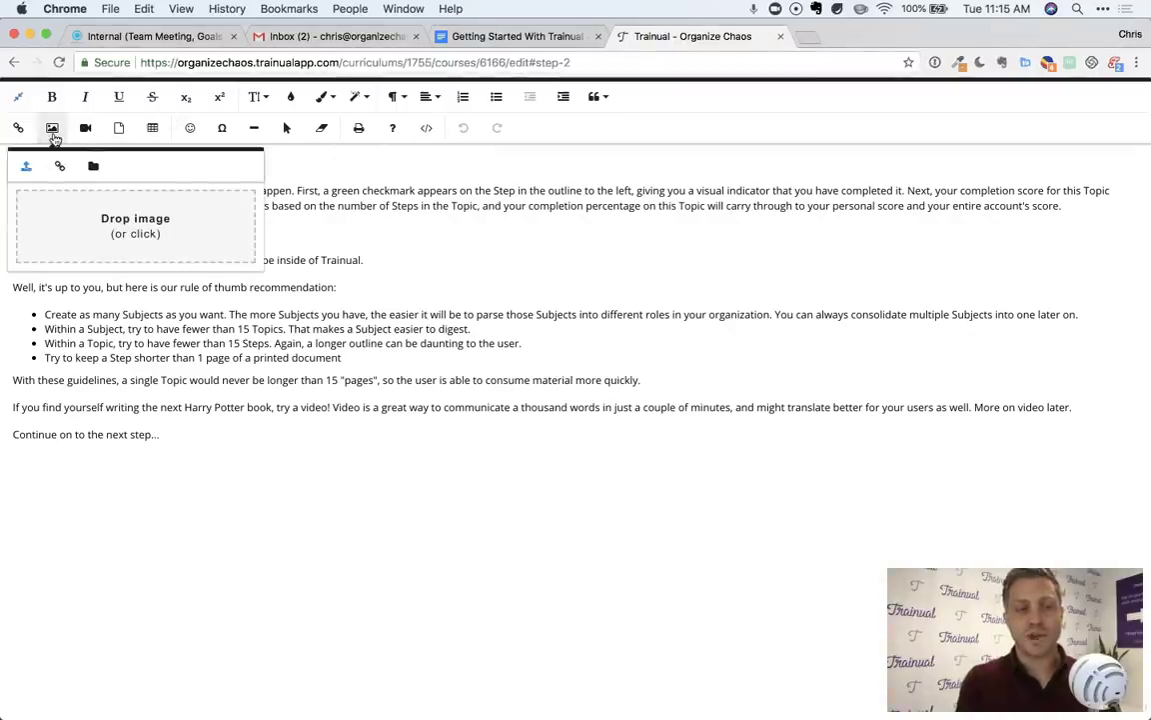
left_click(85, 130)
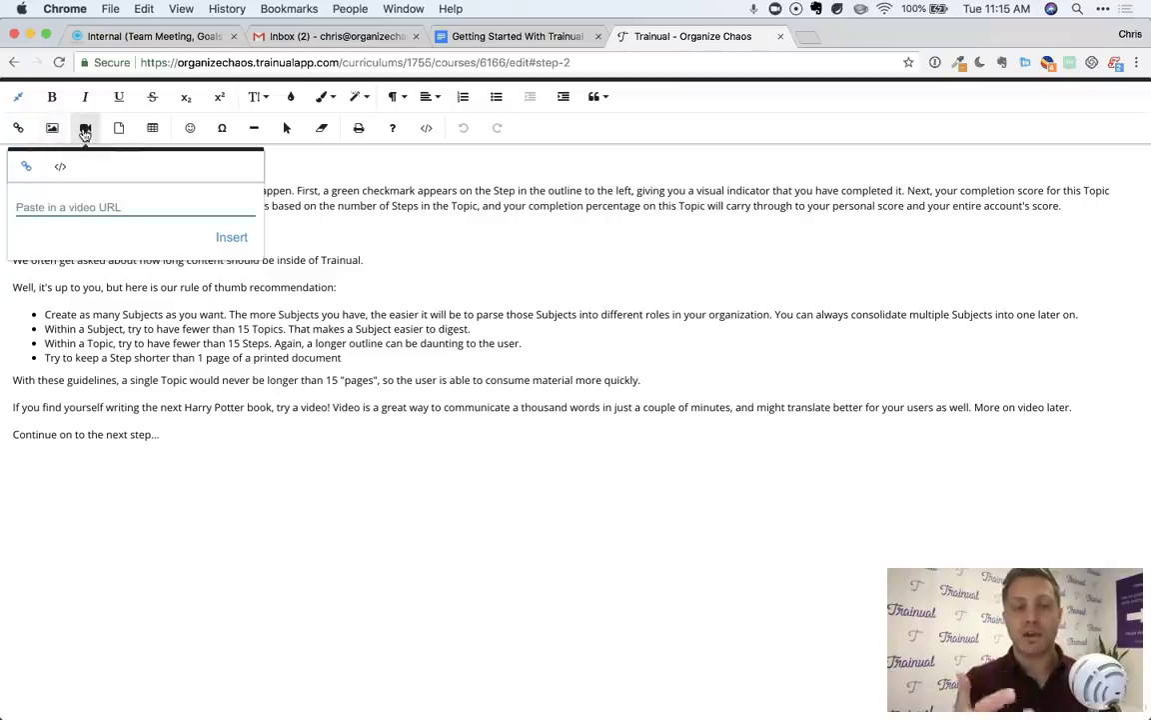
left_click(85, 130)
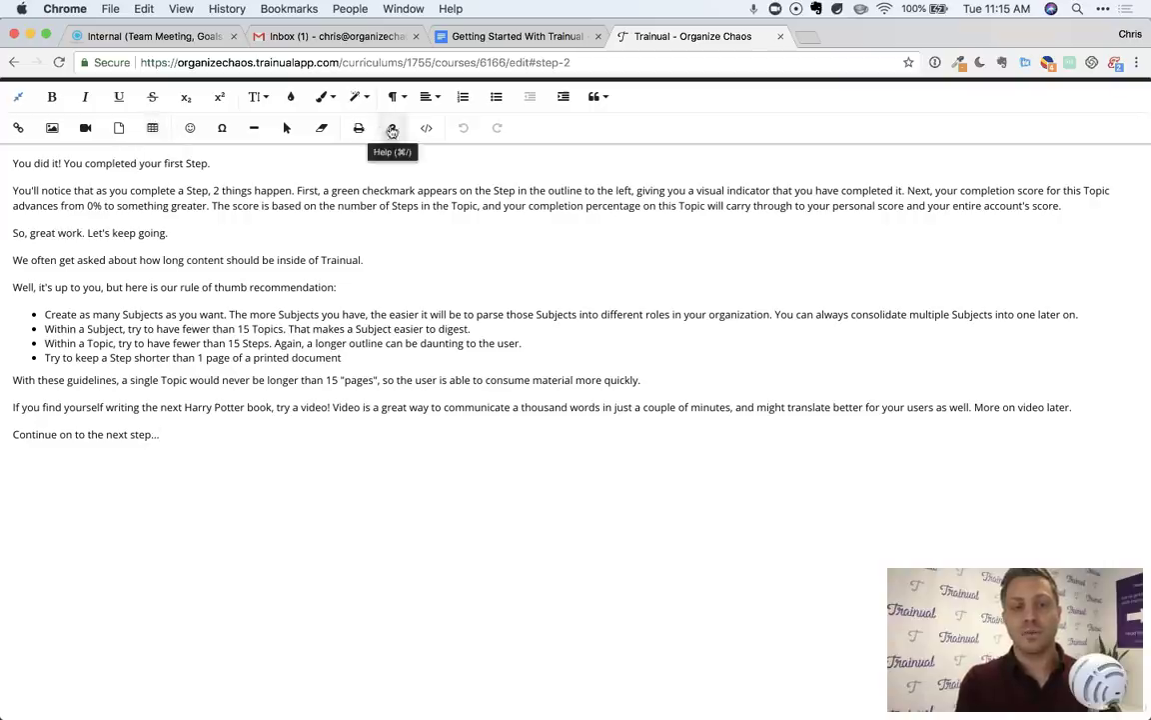
left_click(428, 128)
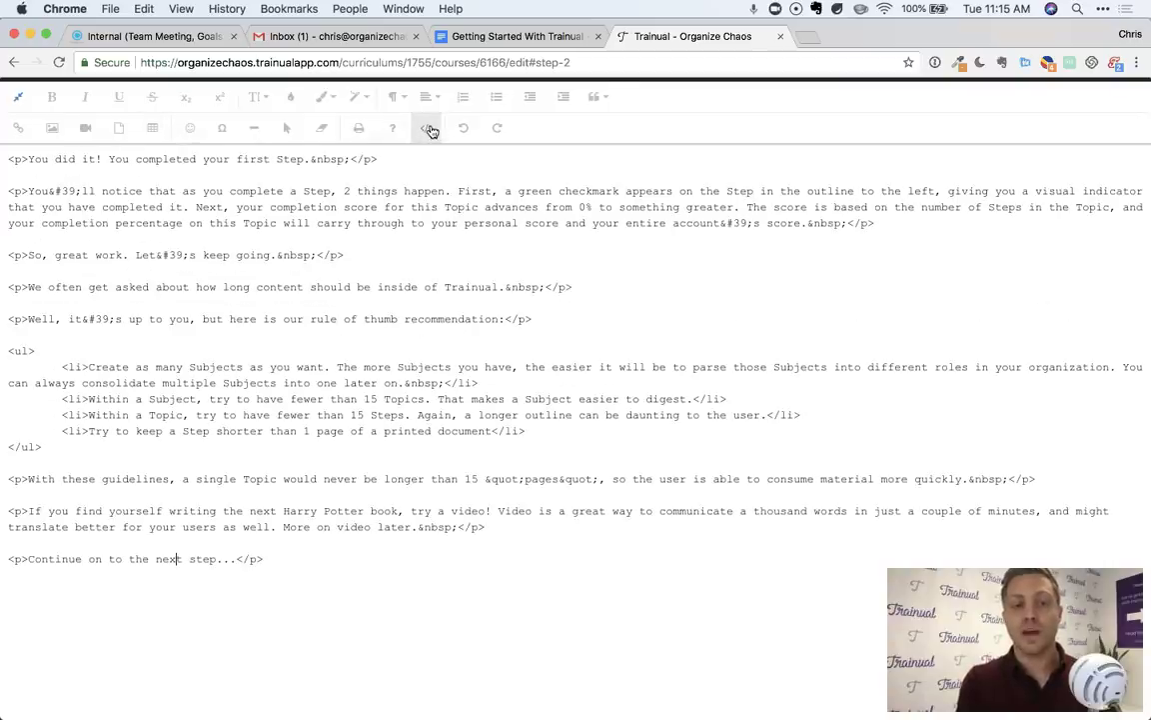
Exit fullscreen, switch Code View back to rich text, and click Done Editing
left_click(15, 101)
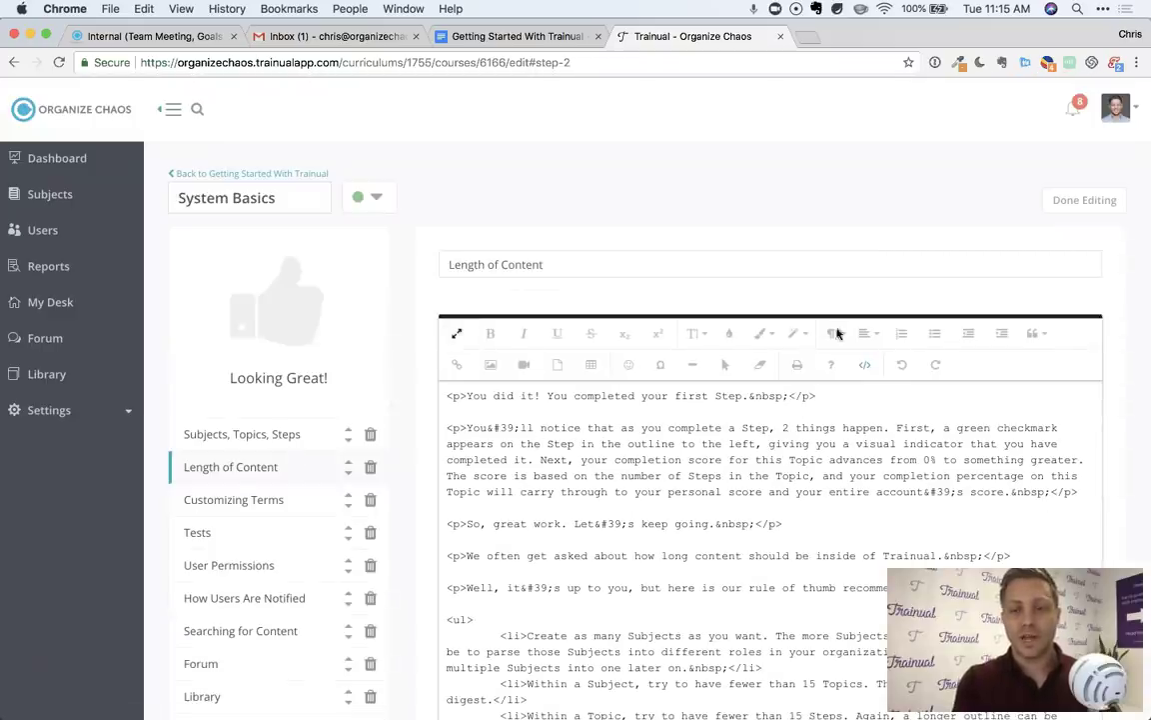
left_click(865, 364)
scroll(724, 509, "down", 3)
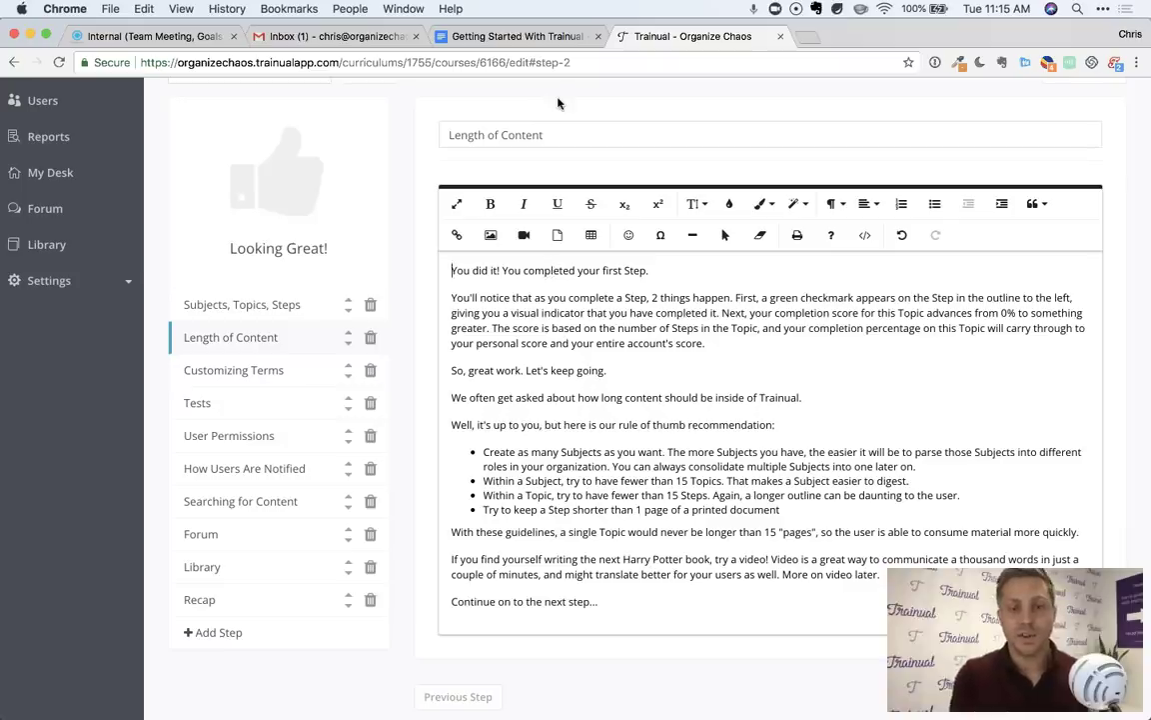
scroll(555, 210, "up", 3)
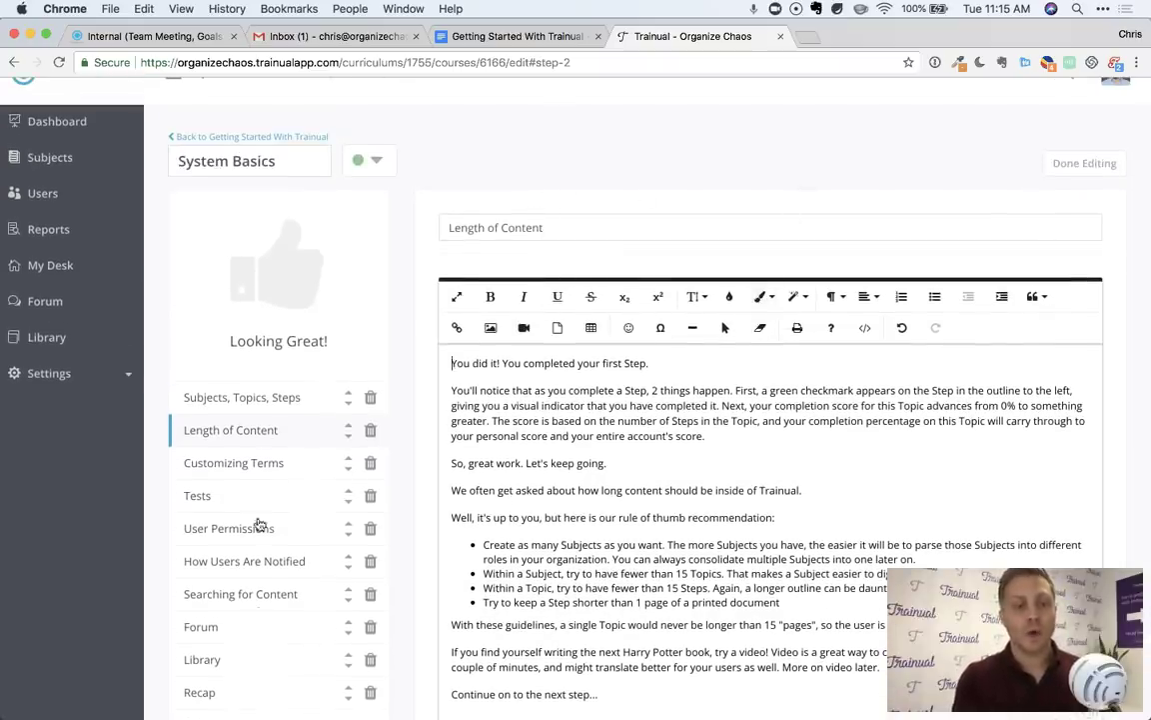
left_click(1074, 162)
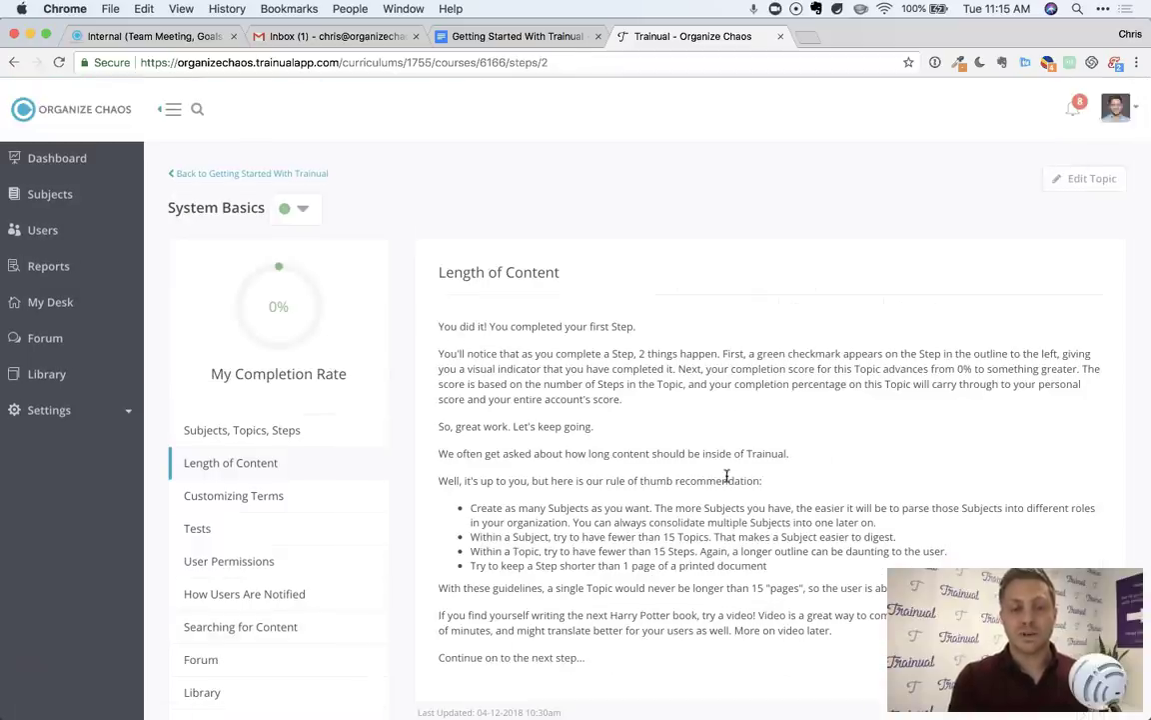
scroll(727, 470, "down", 2)
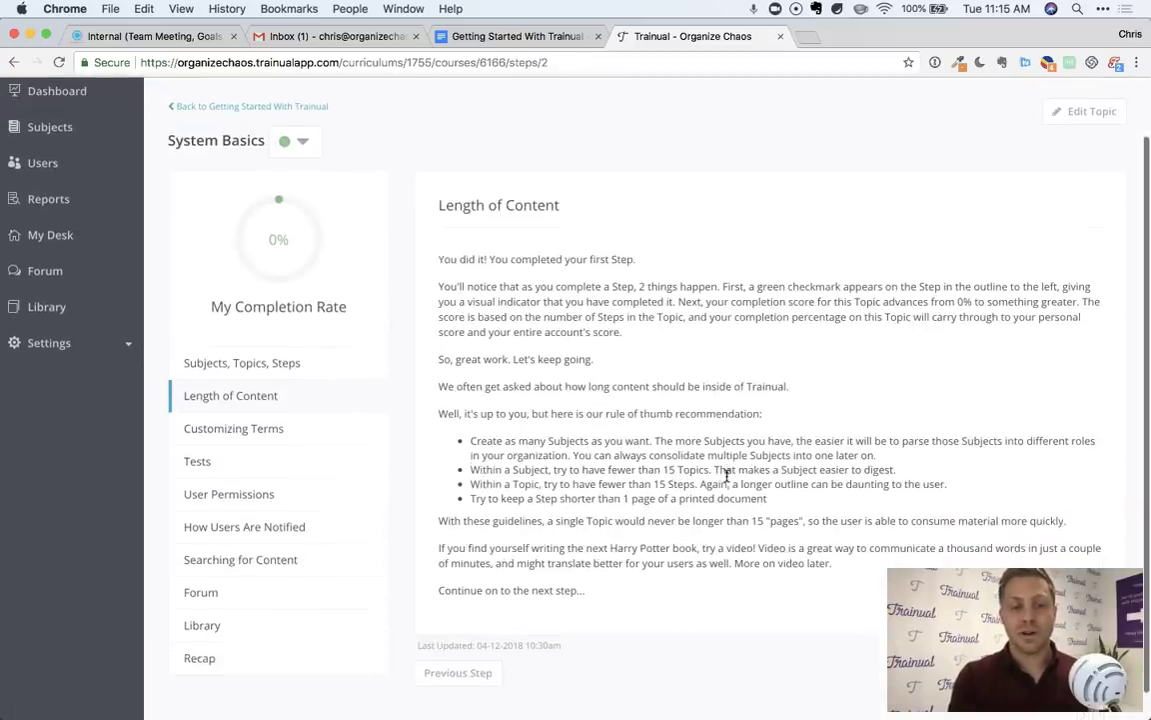
Return to Getting Started With Trainual and turn on Admin view showing 0 of 3 users completed
left_click(252, 106)
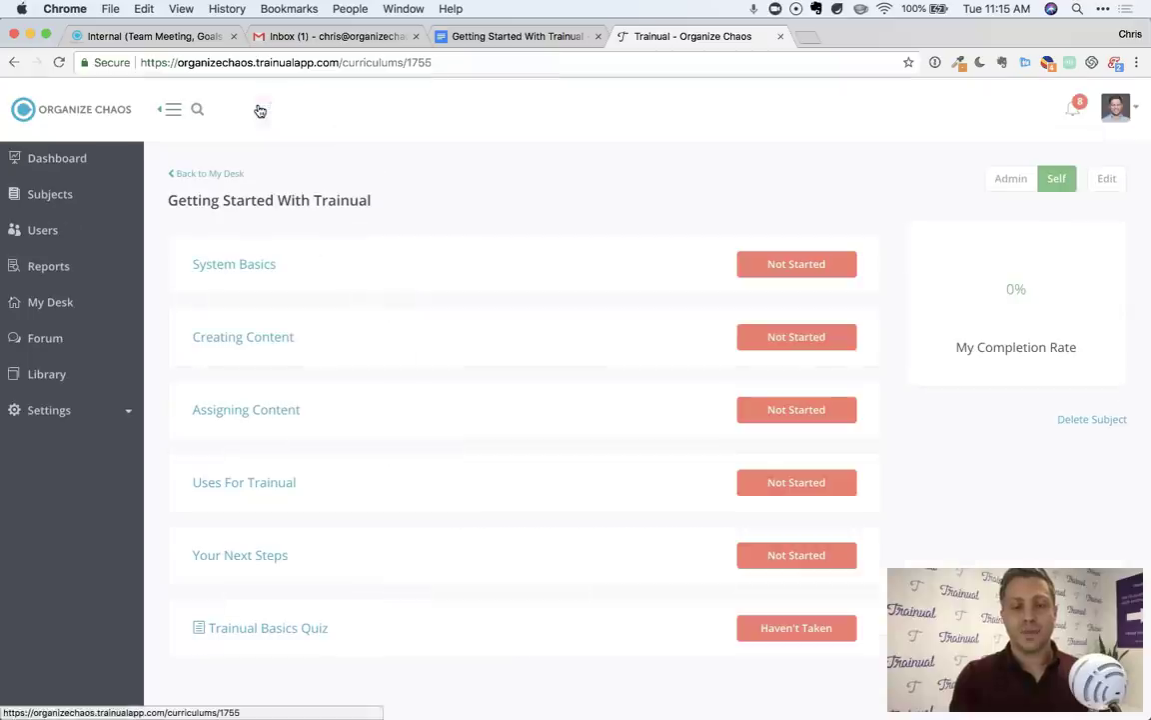
left_click(1019, 178)
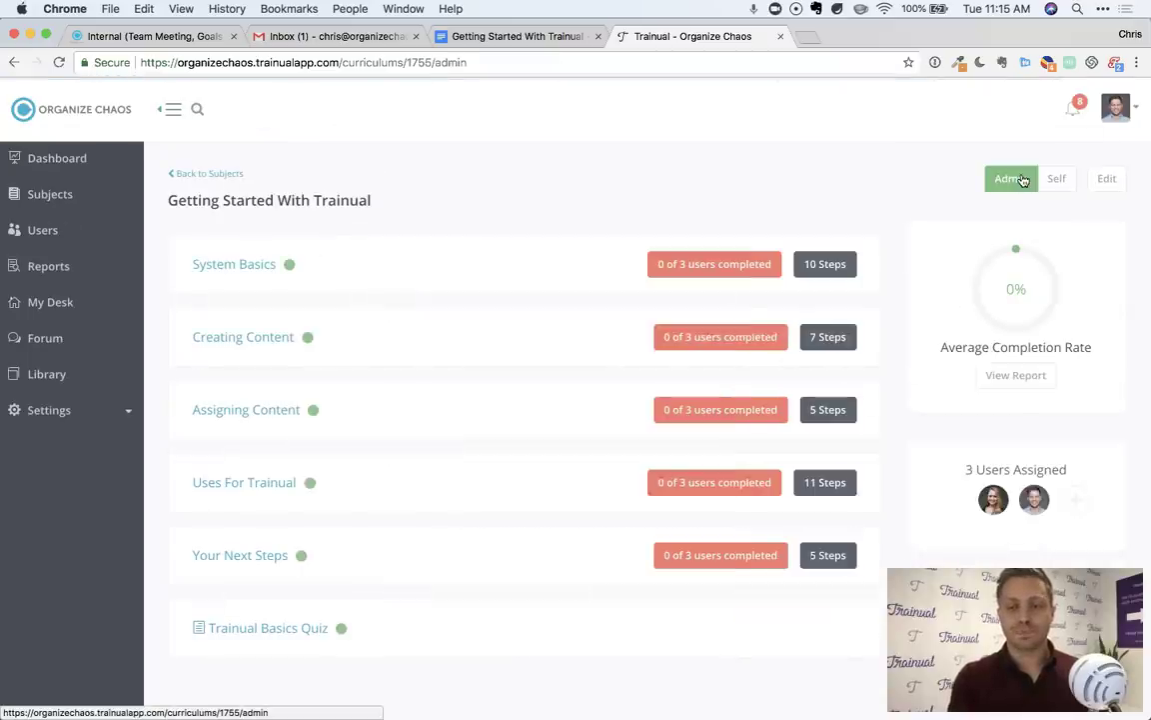
scroll(976, 393, "down", 1)
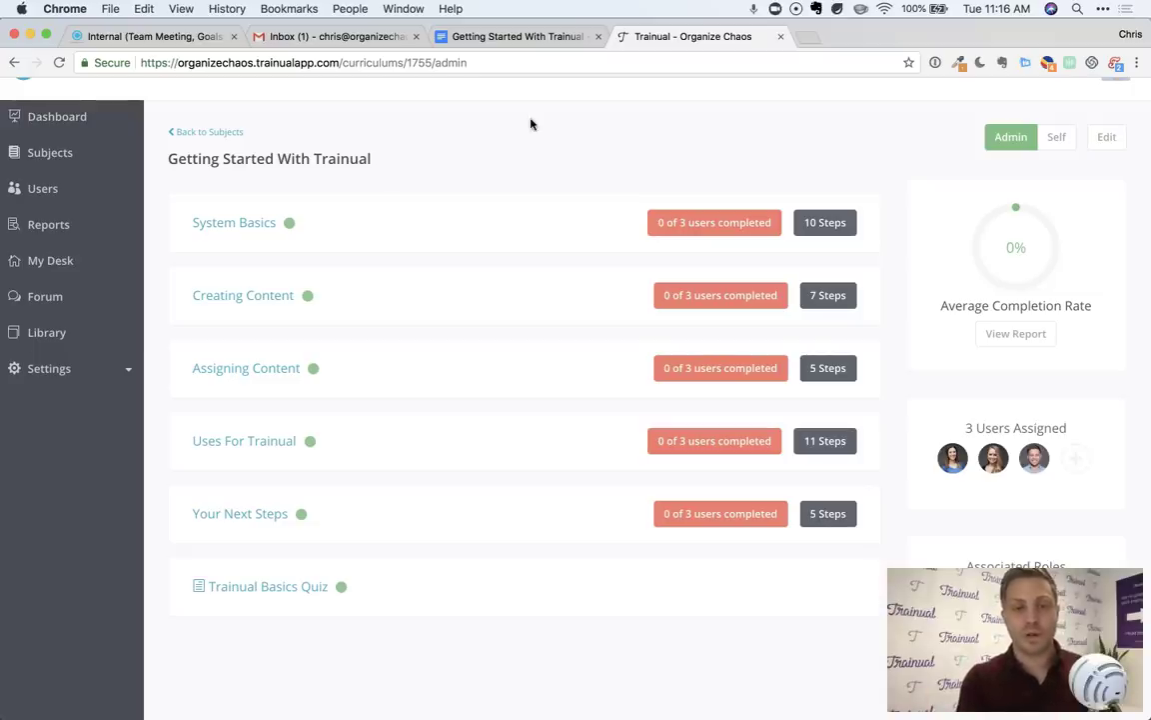
left_click(530, 40)
key("ctrl+Tab")
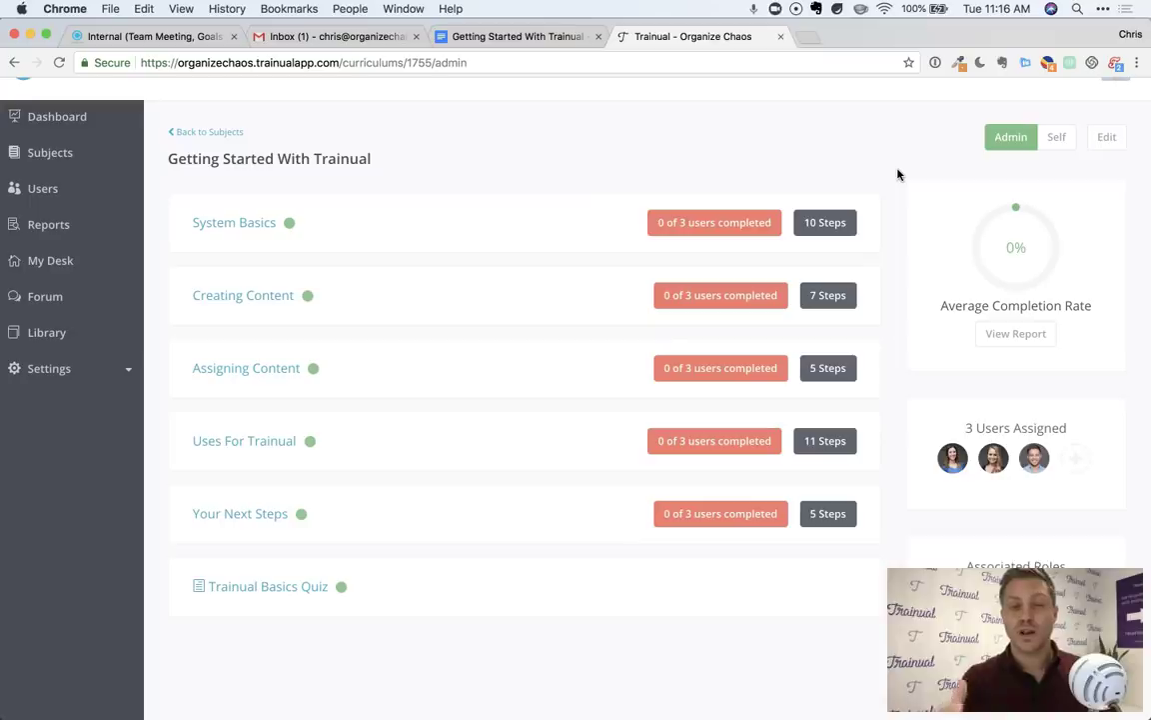
Open the header search for topics and content on the Getting Started overview, then dismiss it unused
scroll(897, 174, "up", 1)
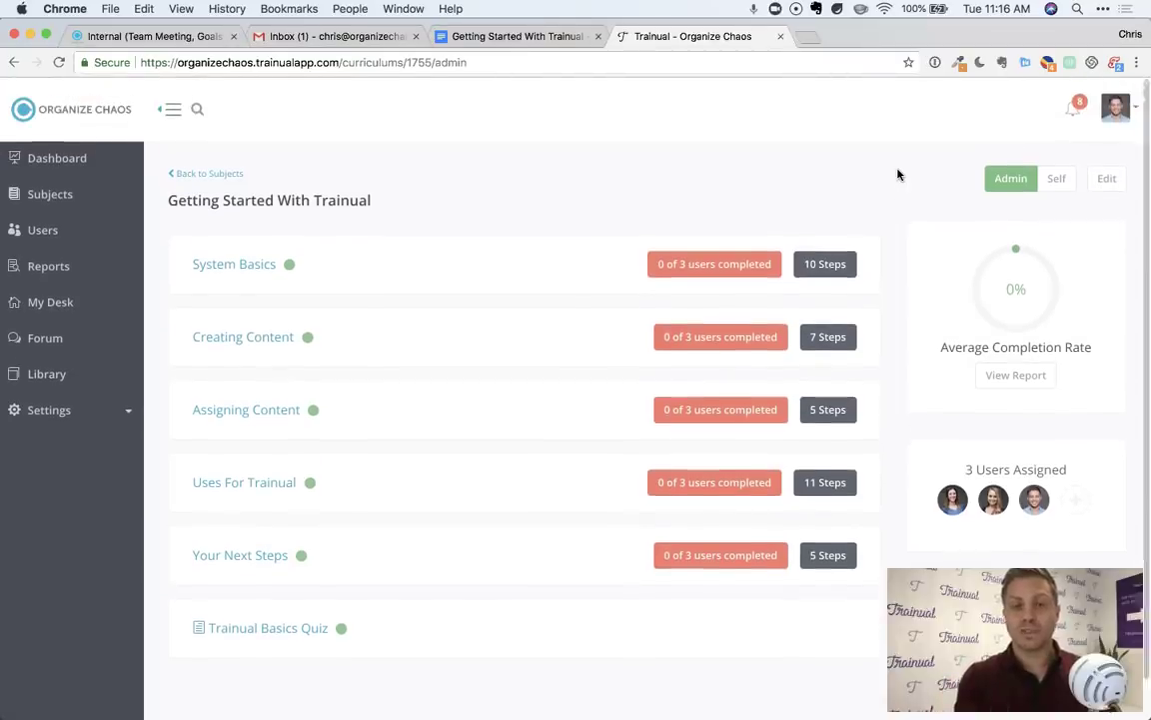
left_click(198, 112)
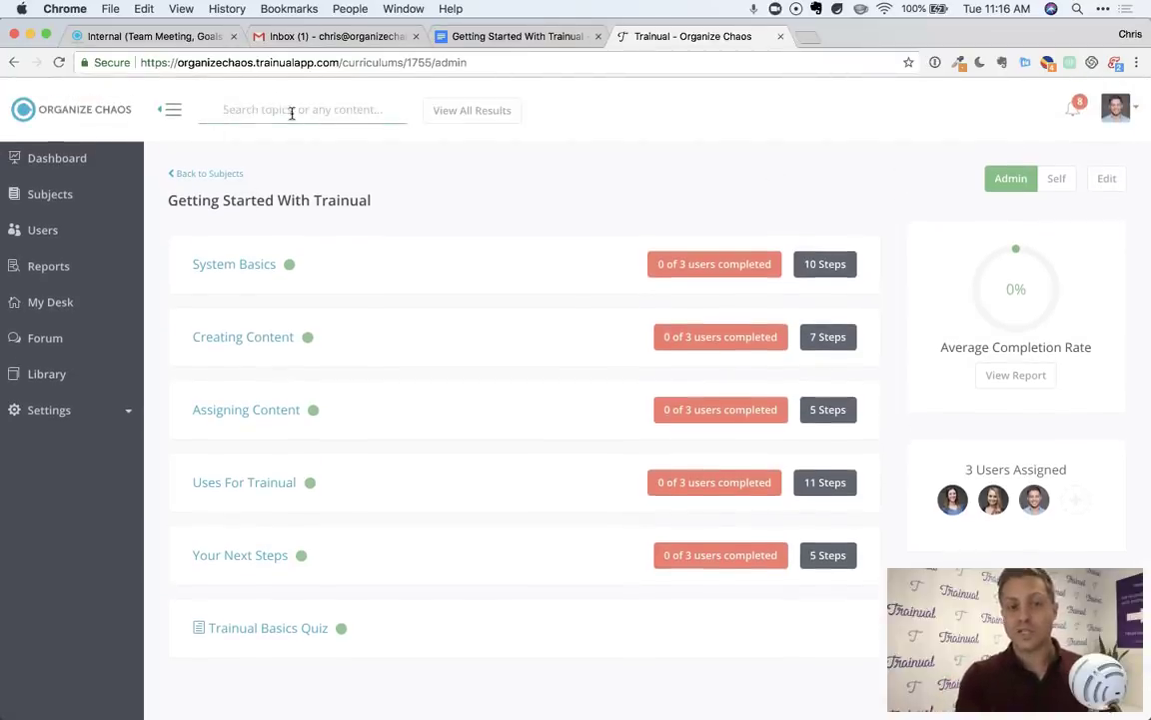
left_click(403, 167)
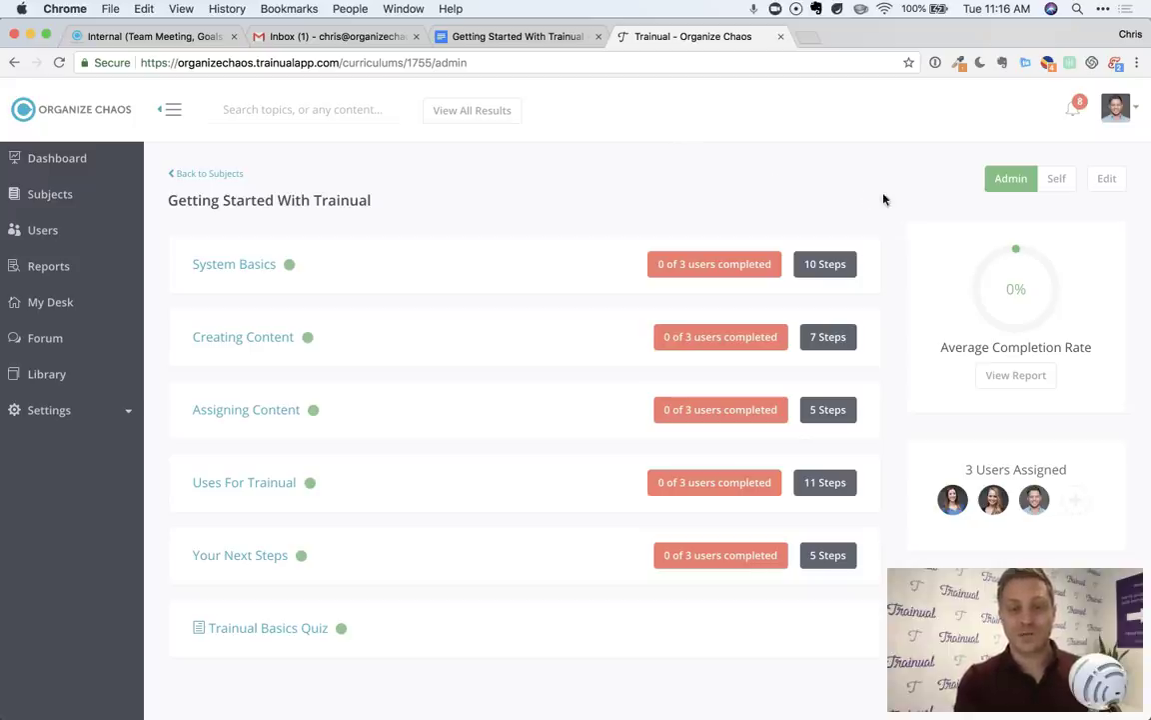
scroll(896, 200, "down", 1)
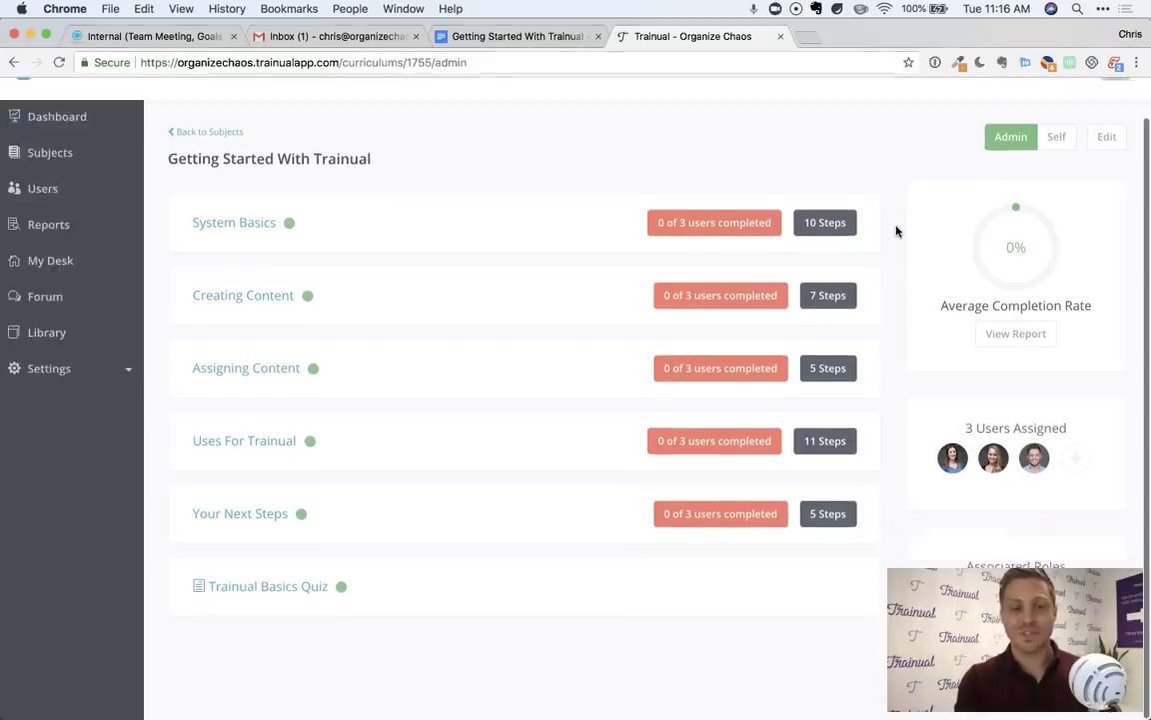
scroll(897, 230, "up", 1)
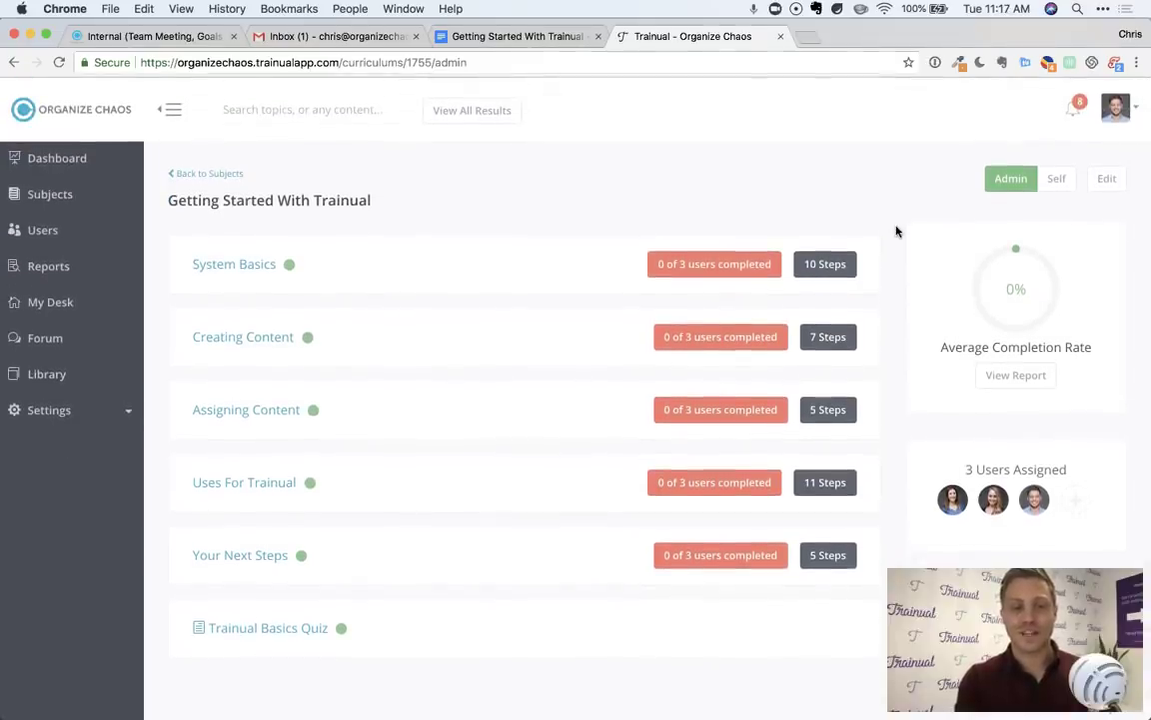